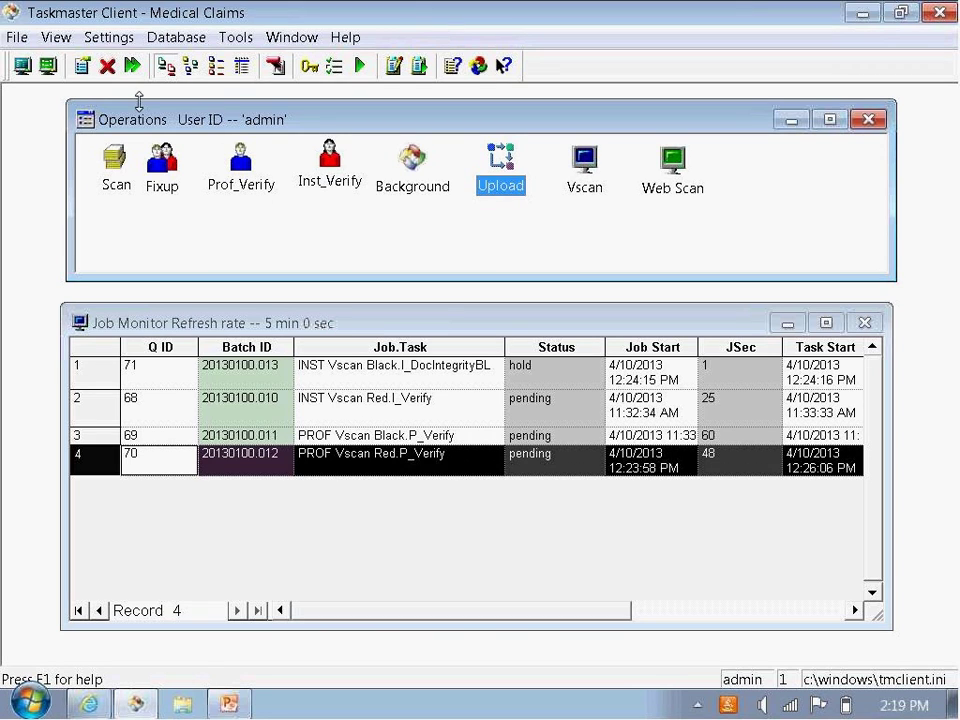
left_click(183, 323)
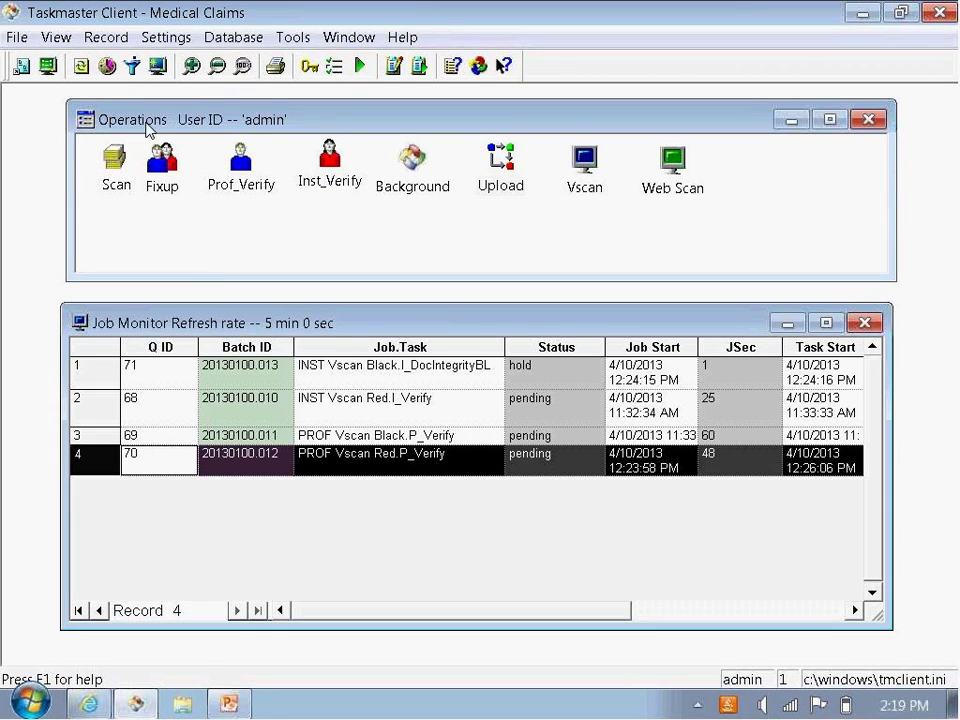
left_click(132, 66)
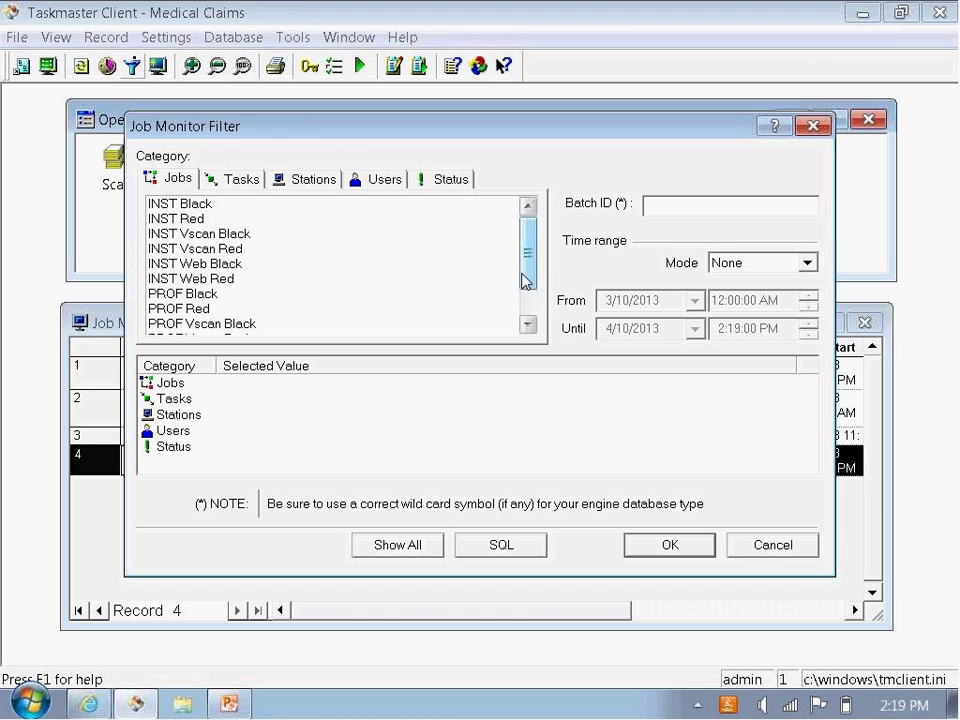
left_click_drag(528, 250, 528, 268)
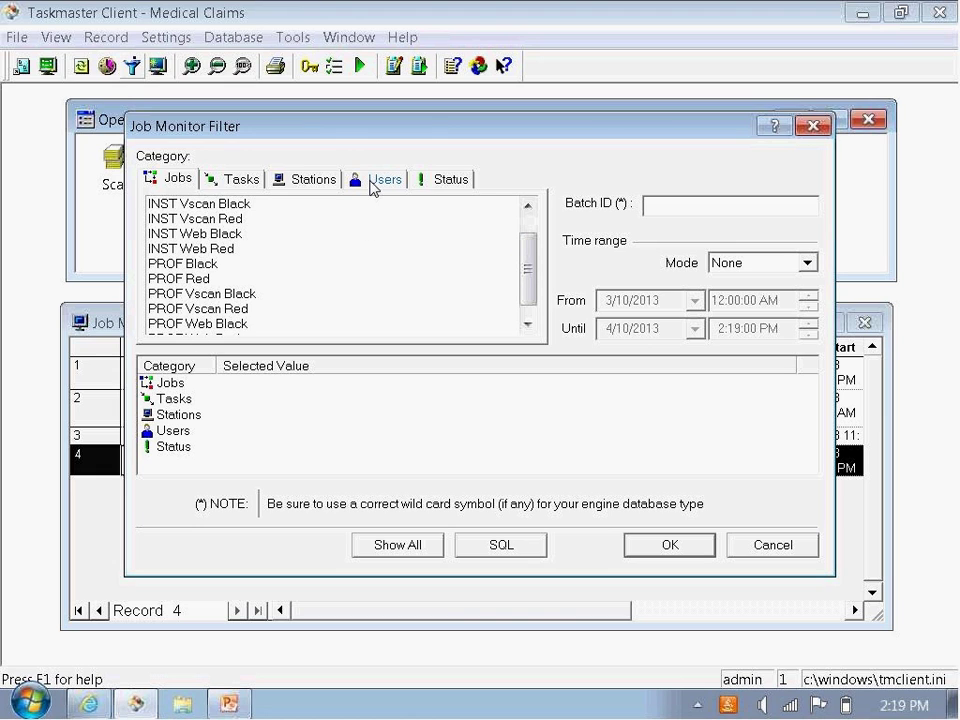
left_click(373, 189)
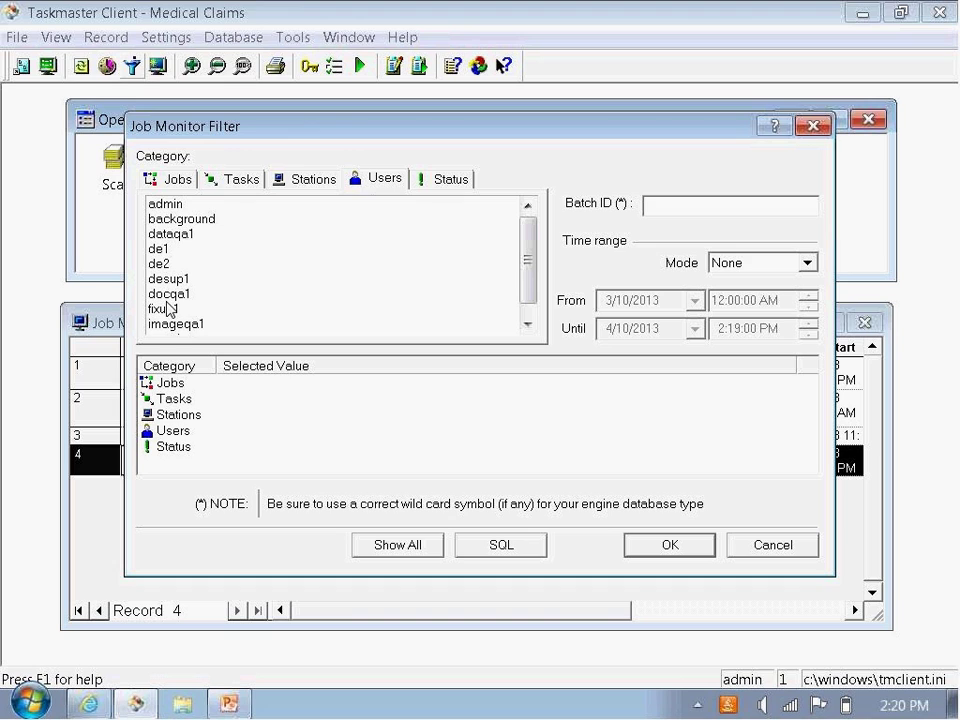
left_click(446, 188)
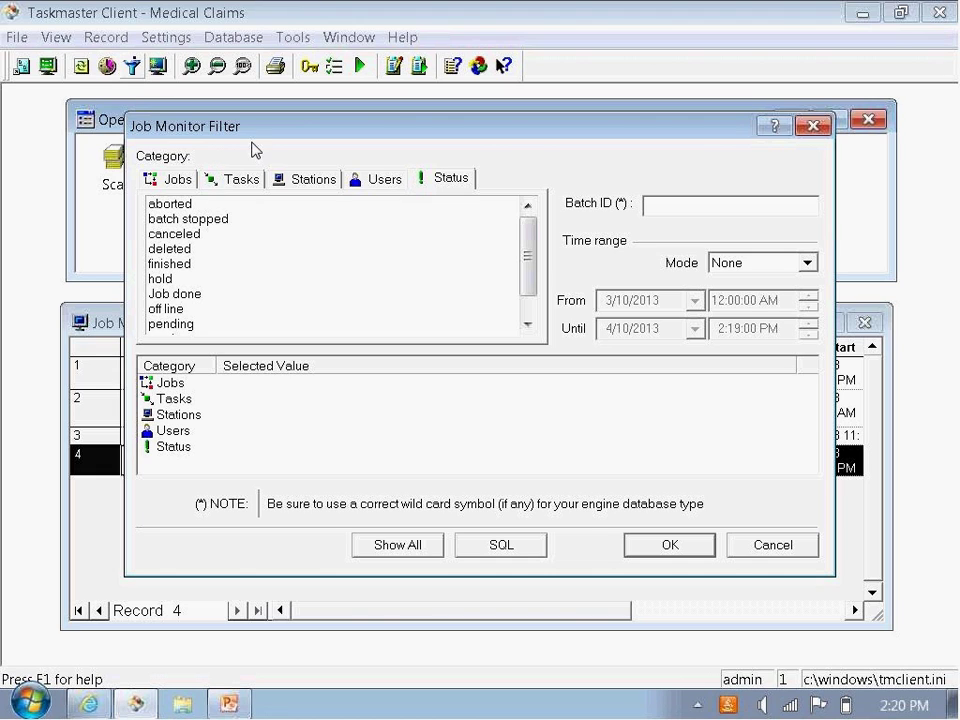
left_click(662, 551)
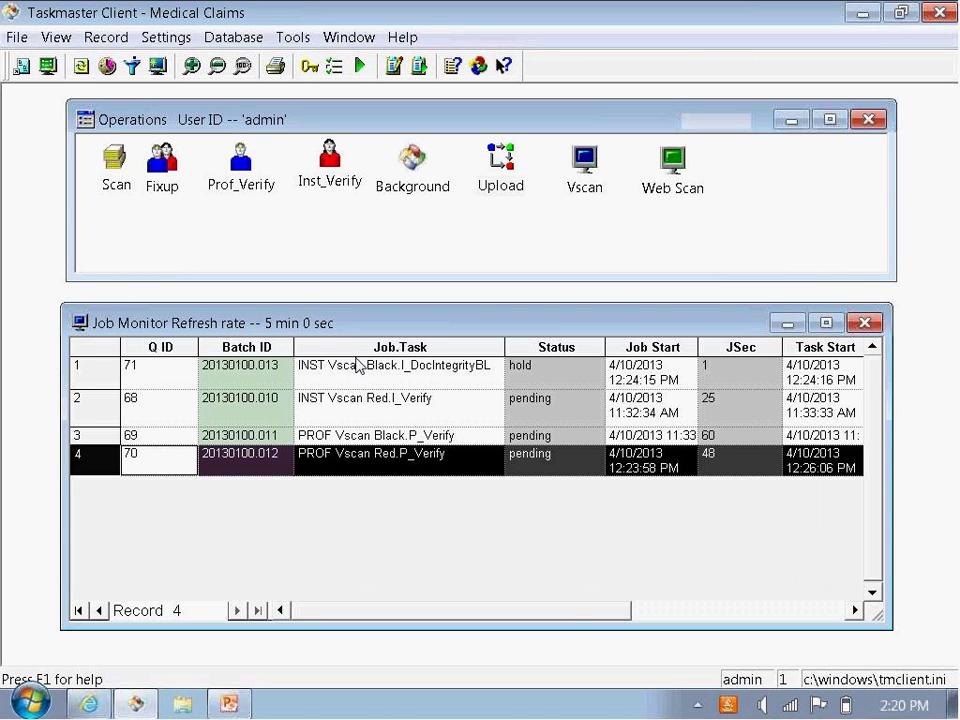
Step: Sort the Job Monitor by Job.Task, then Batch ID ascending, and select batch 20130100.011
left_click(366, 350)
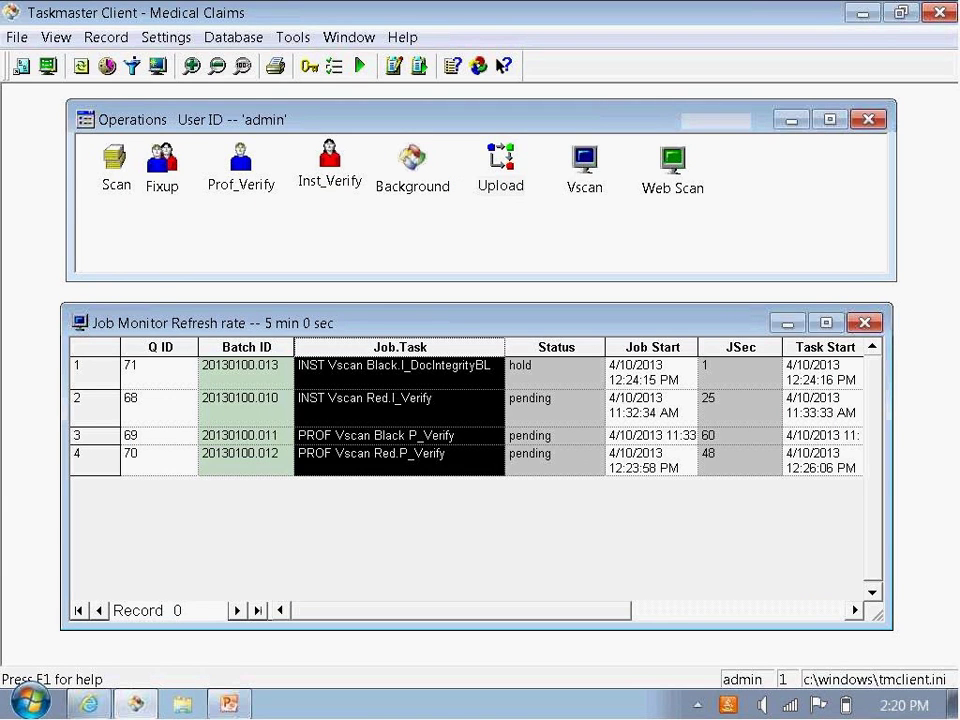
left_click(364, 352)
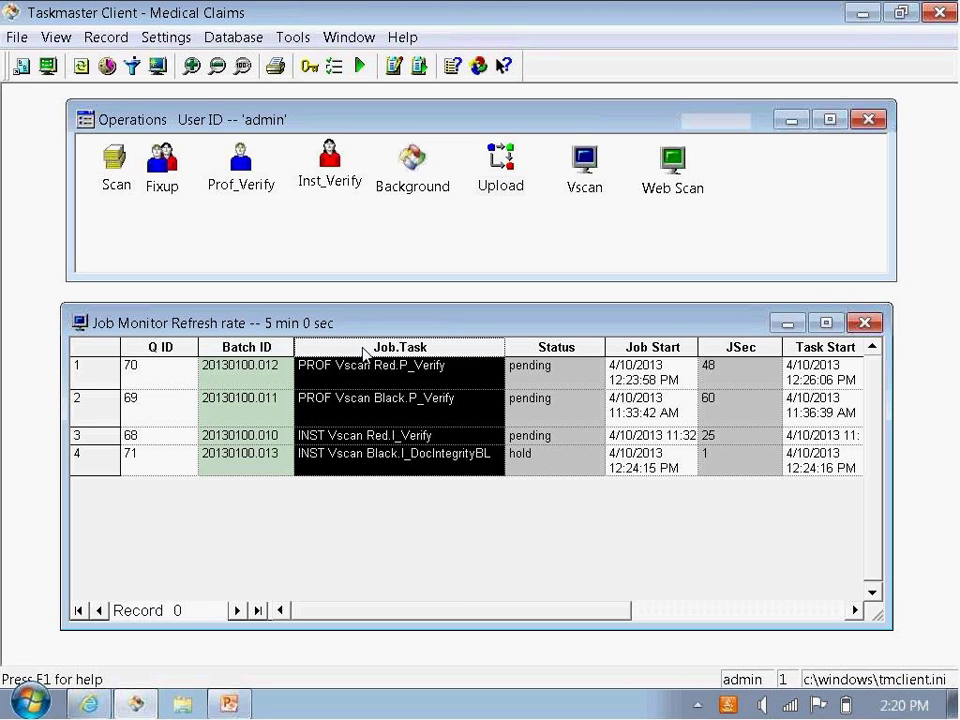
left_click(247, 347)
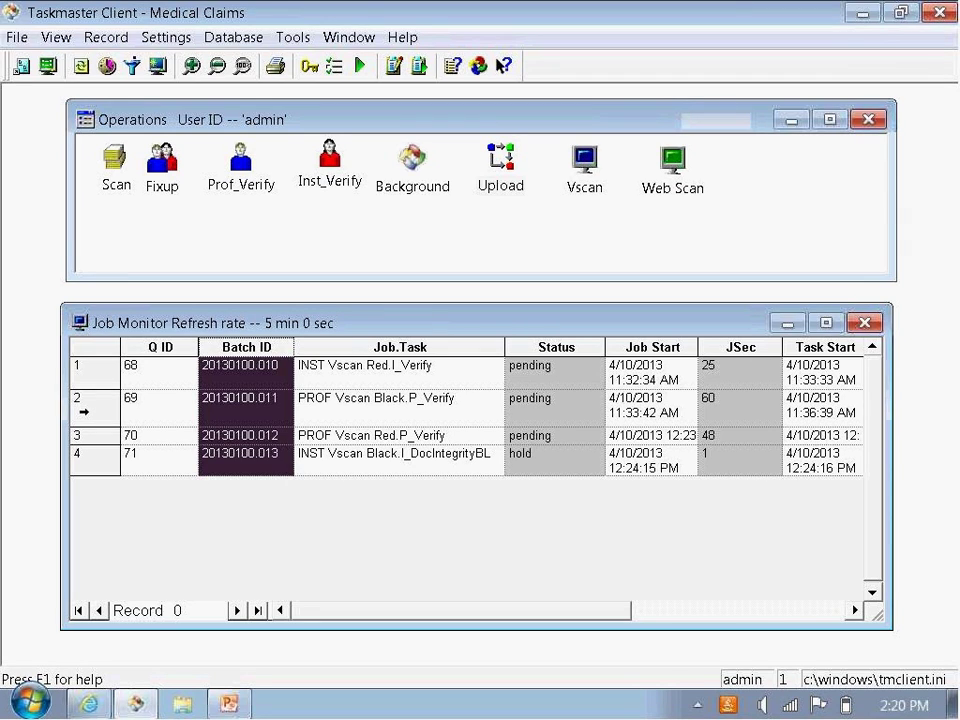
left_click(83, 406)
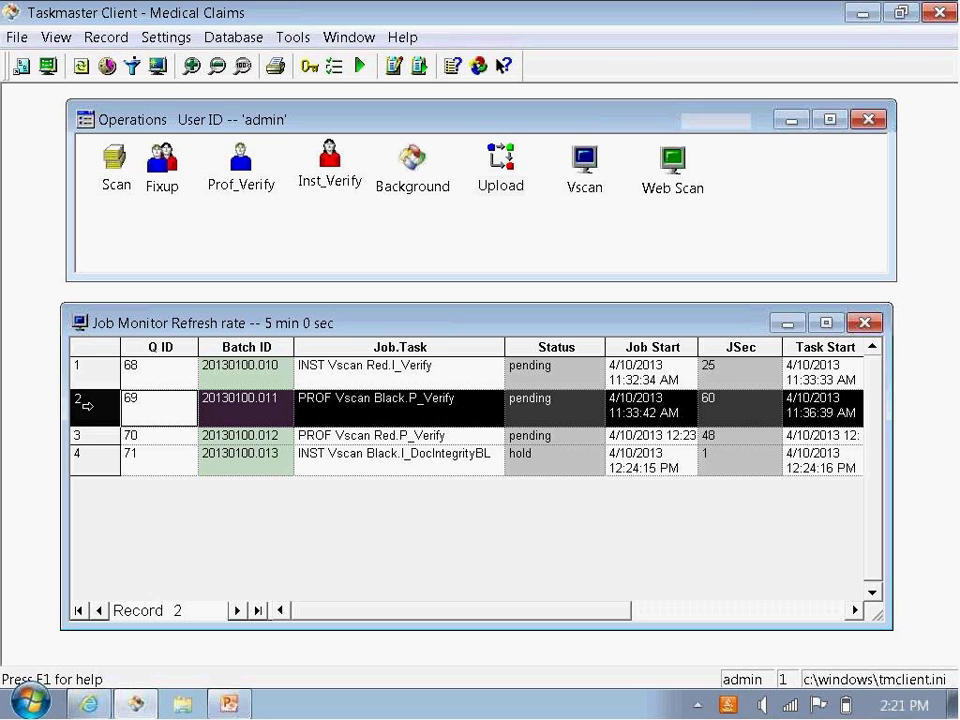
Step: Run batch 20130100.011 in P_Verify and scroll through its first claim image and form fields
double_click(85, 406)
left_click(388, 480)
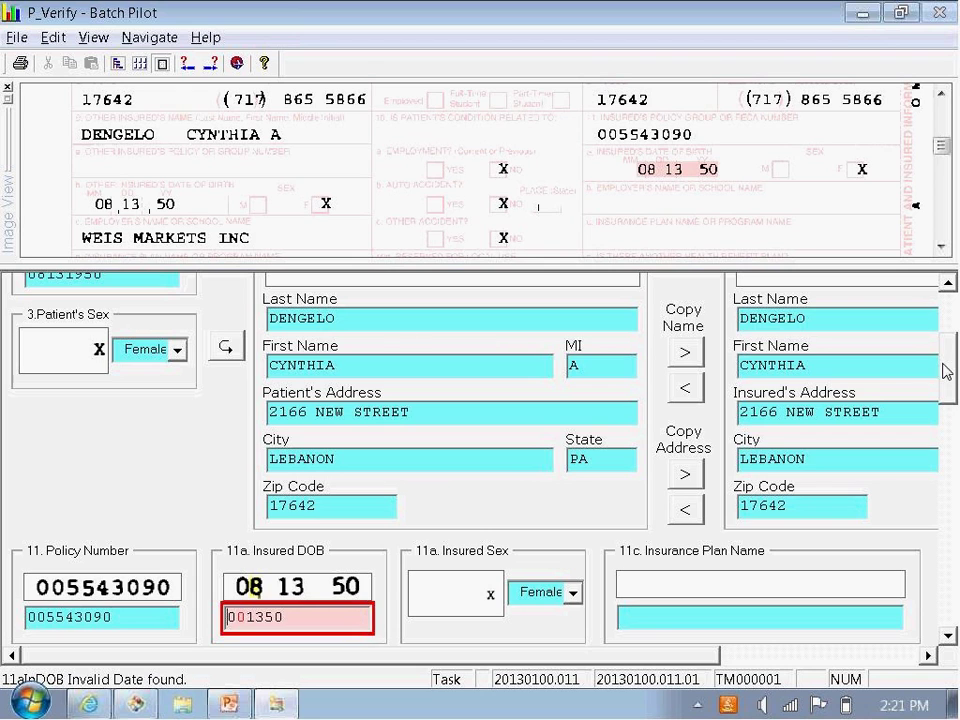
scroll(945, 370, "up", 5)
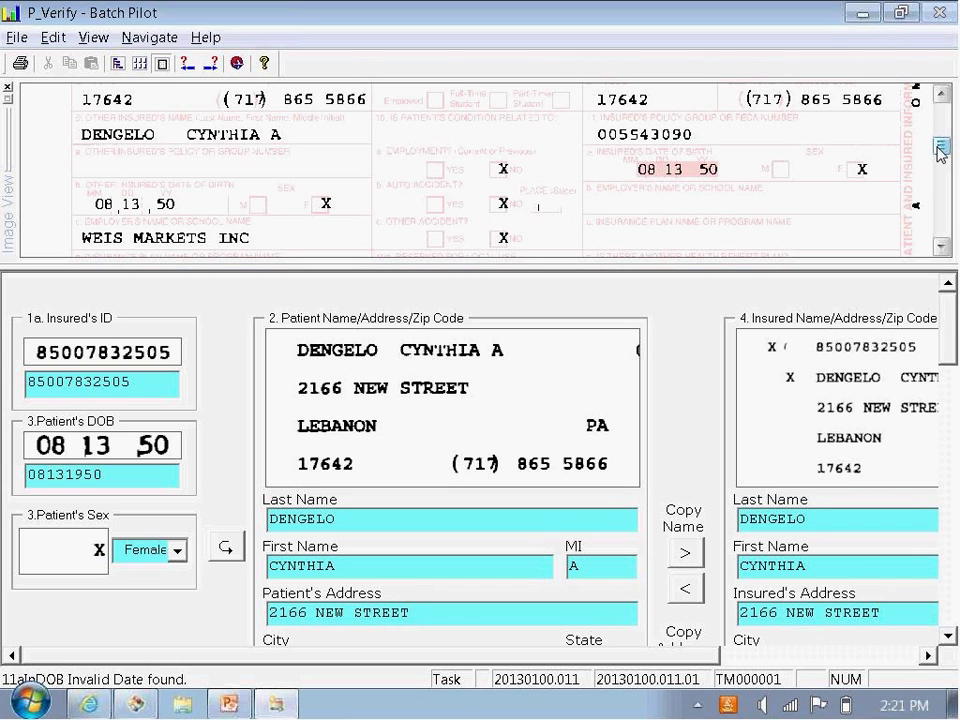
scroll(941, 150, "down", 1)
left_click_drag(941, 150, 942, 124)
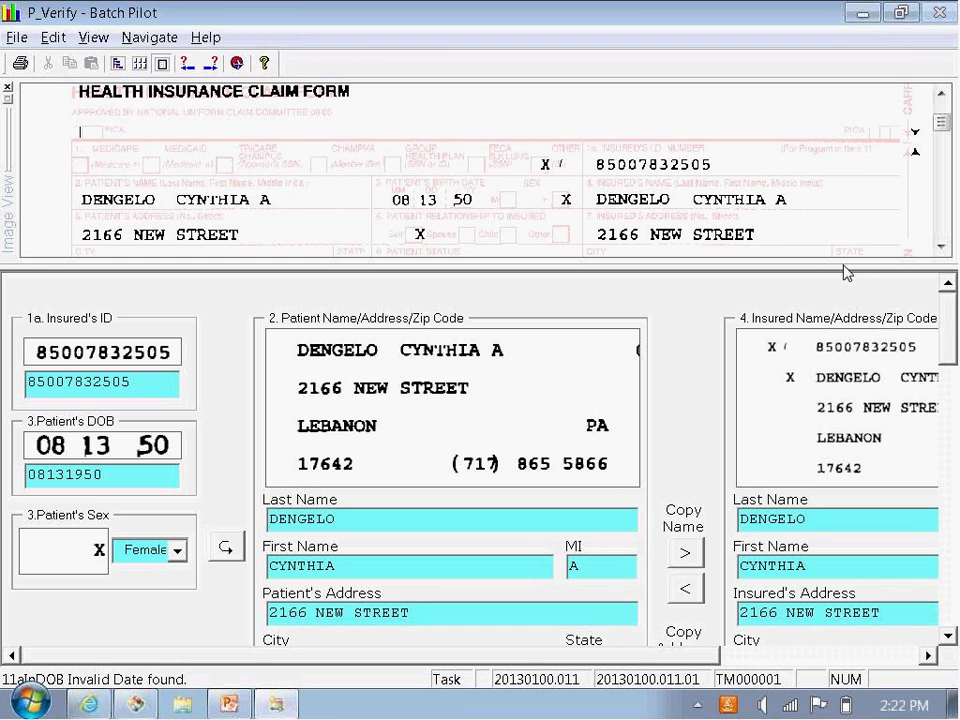
left_click_drag(948, 348, 949, 300)
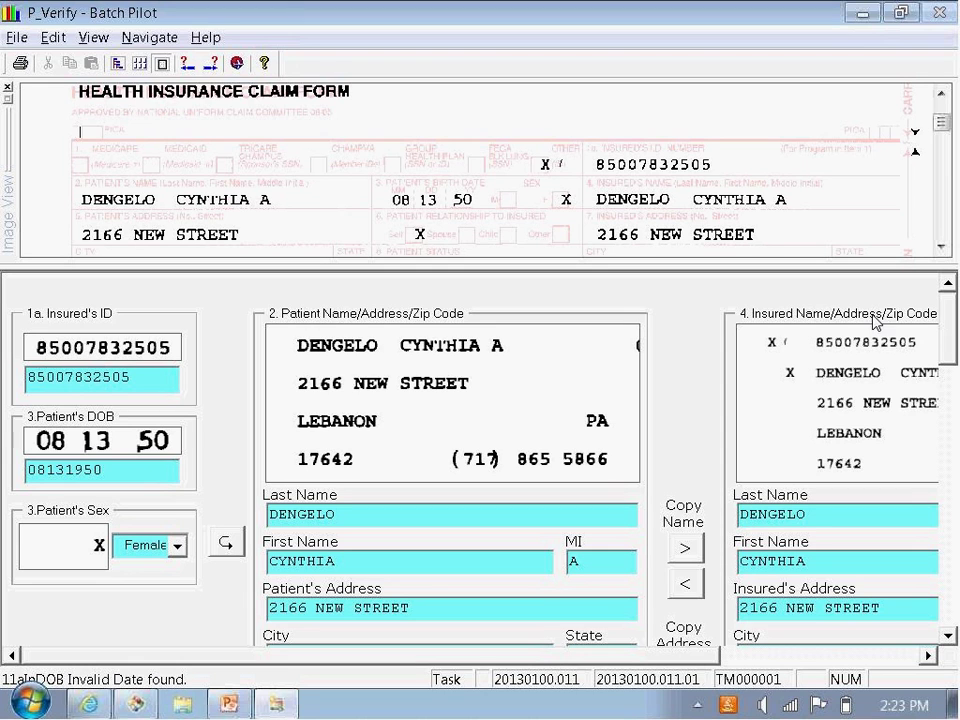
left_click_drag(944, 335, 941, 373)
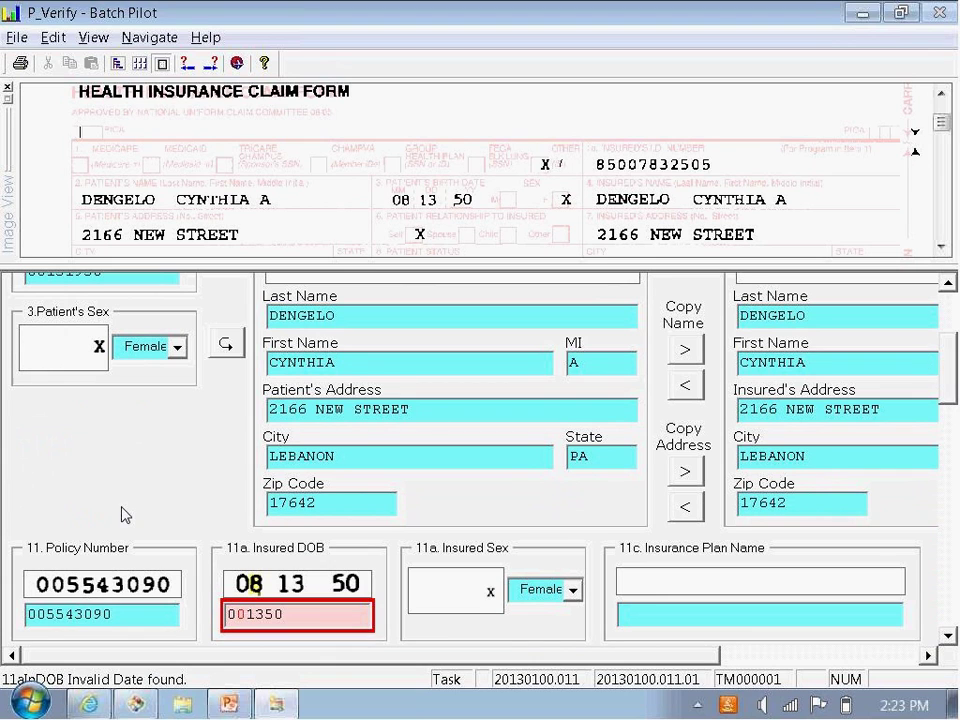
left_click(129, 614)
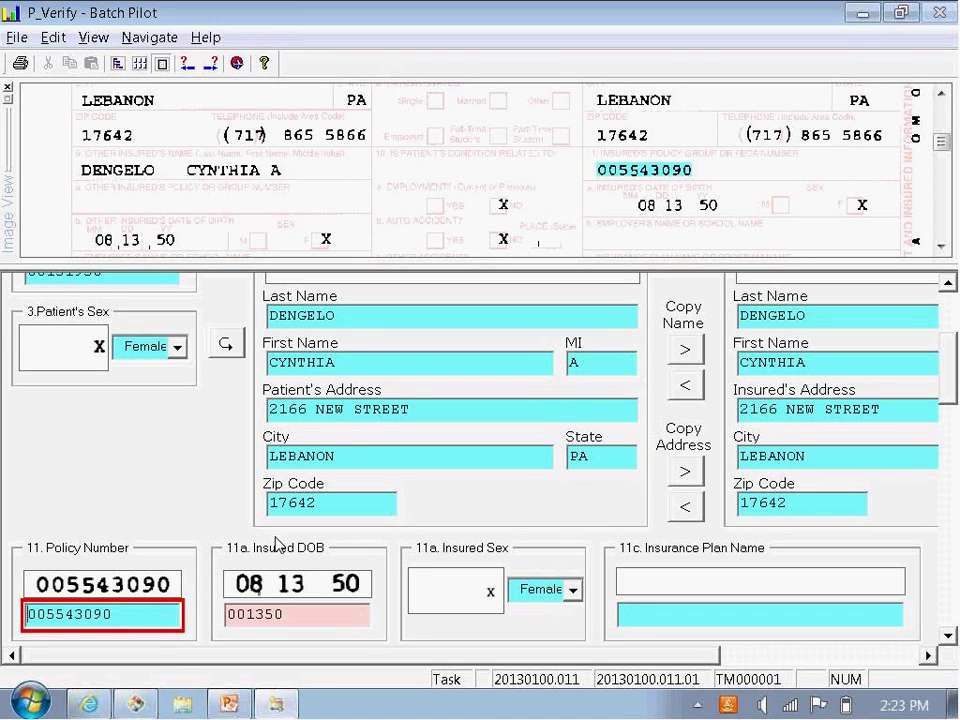
left_click(310, 620)
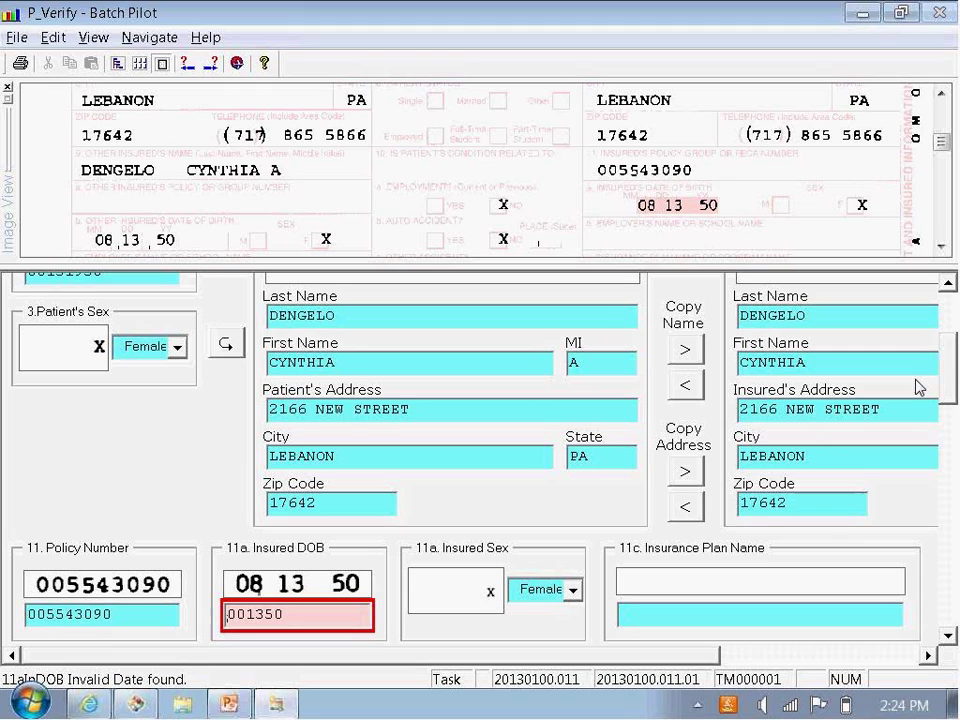
scroll(948, 370, "up", 3)
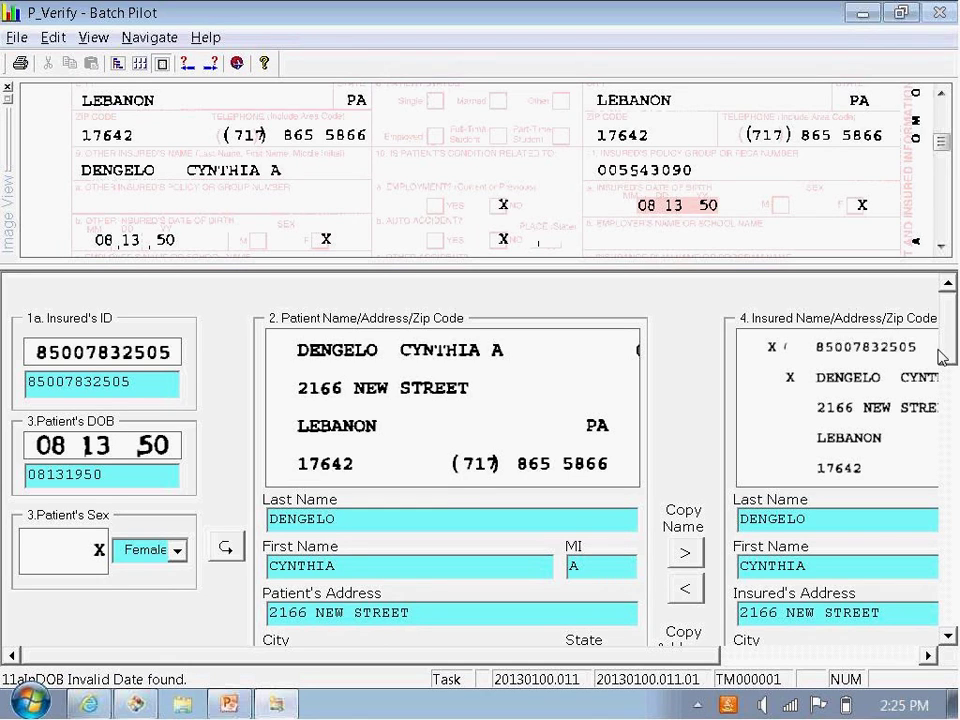
left_click_drag(945, 356, 949, 399)
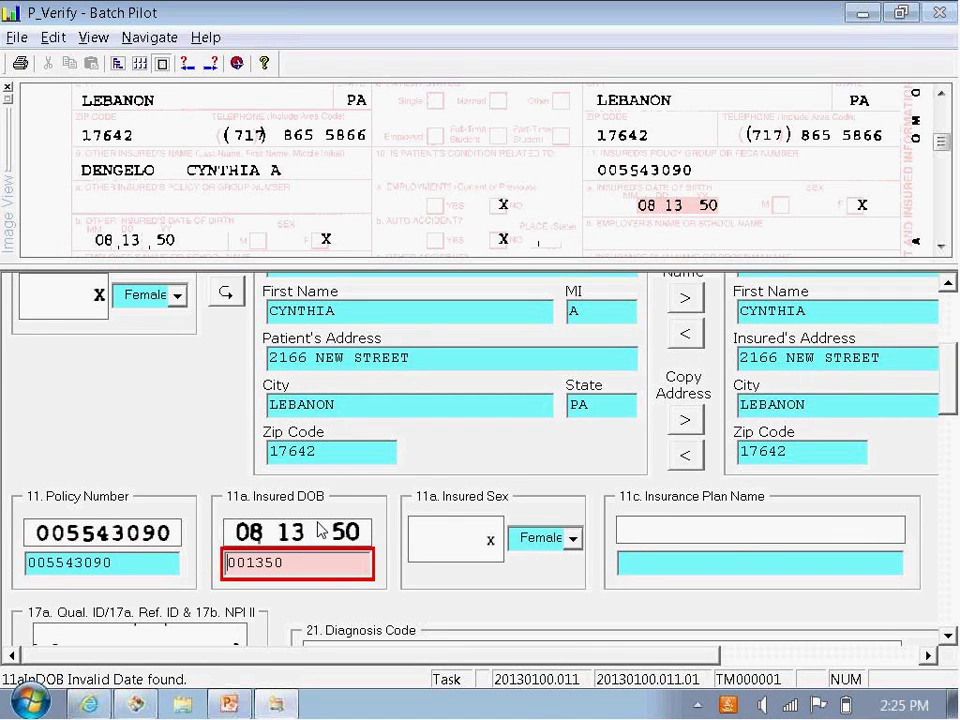
scroll(398, 318, "up", 3)
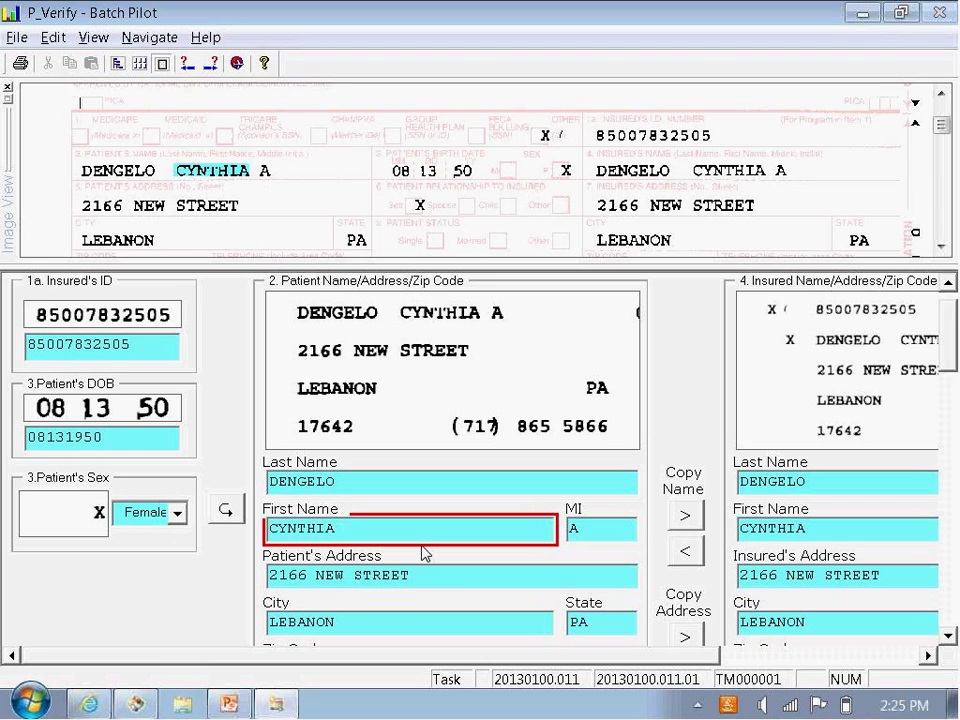
left_click(946, 636)
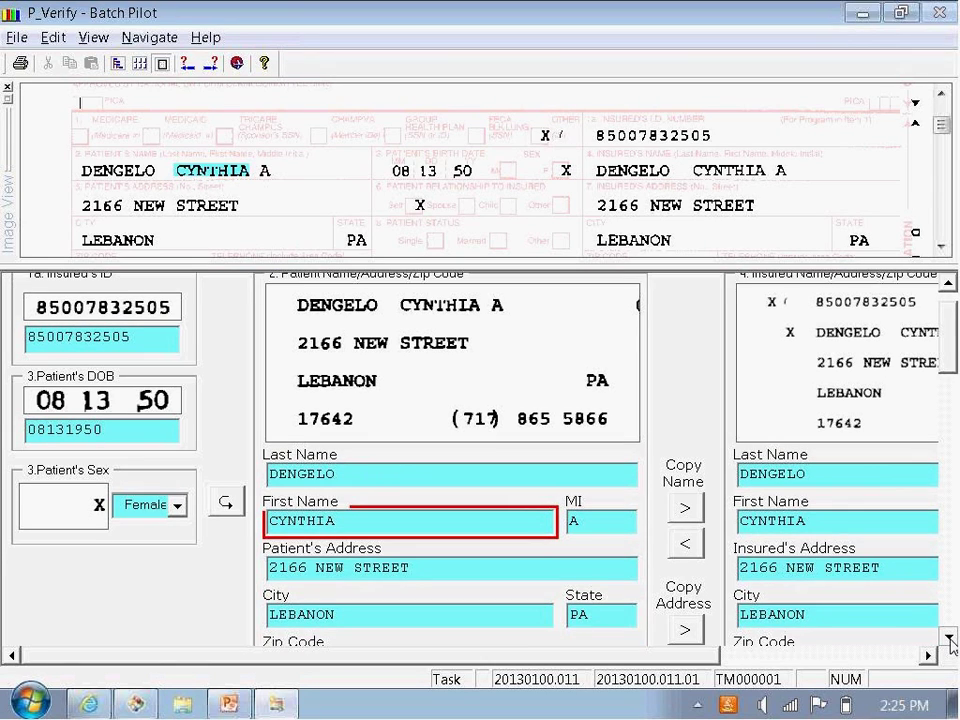
scroll(946, 640, "down", 5)
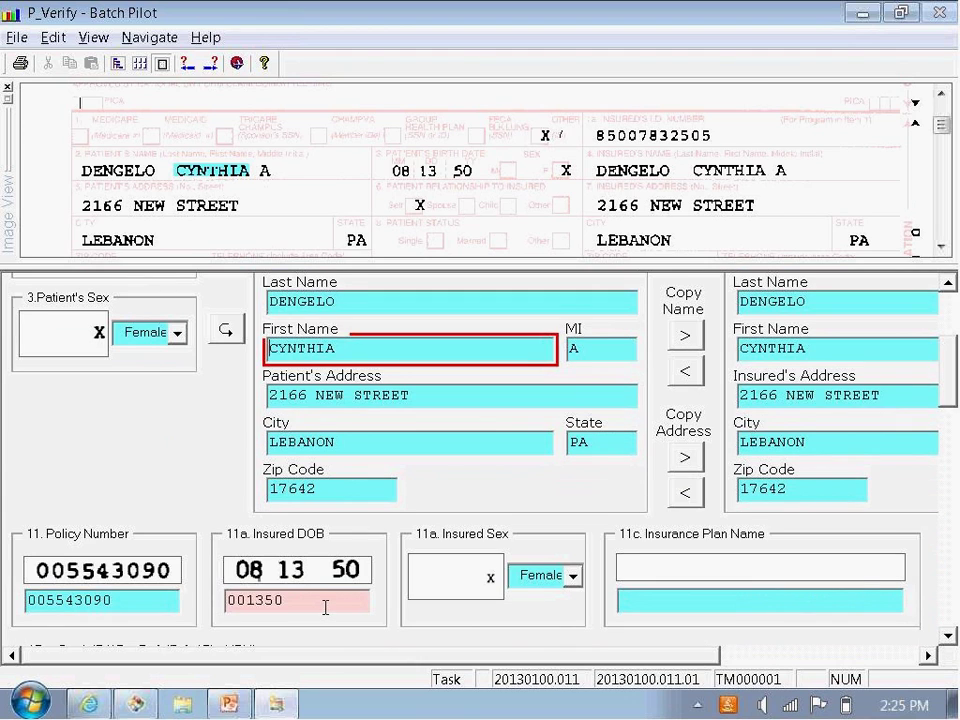
left_click(326, 614)
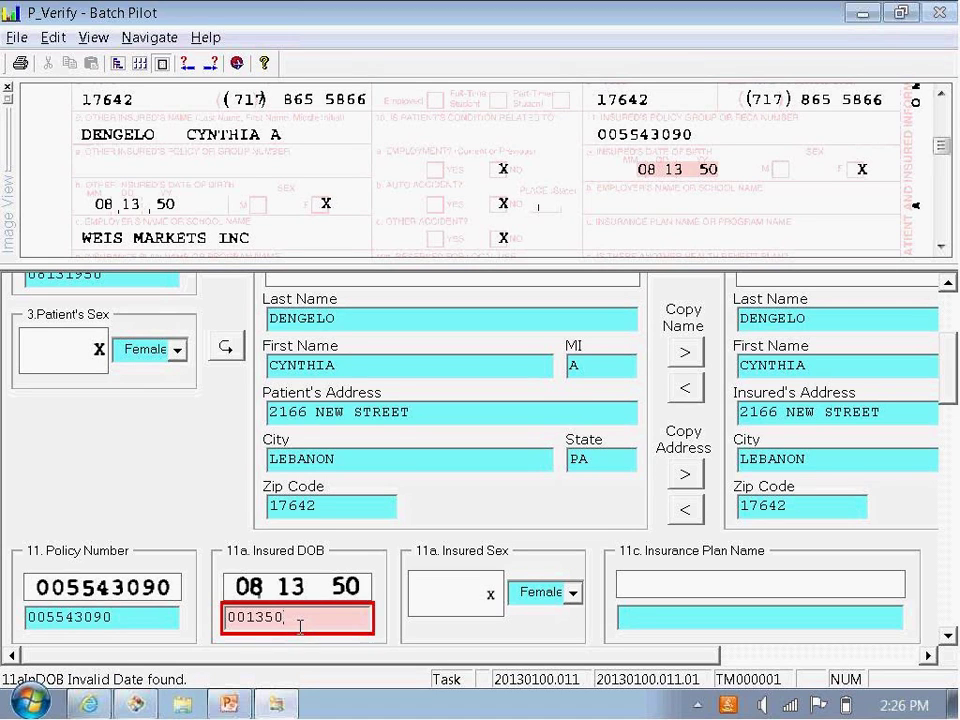
left_click_drag(291, 619, 222, 617)
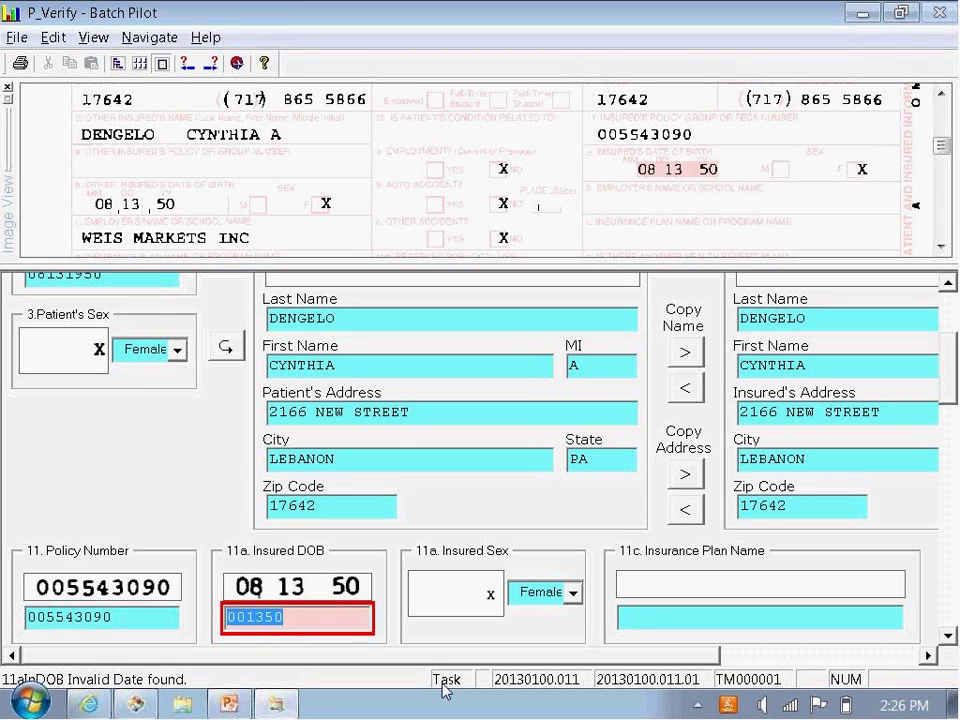
type("081")
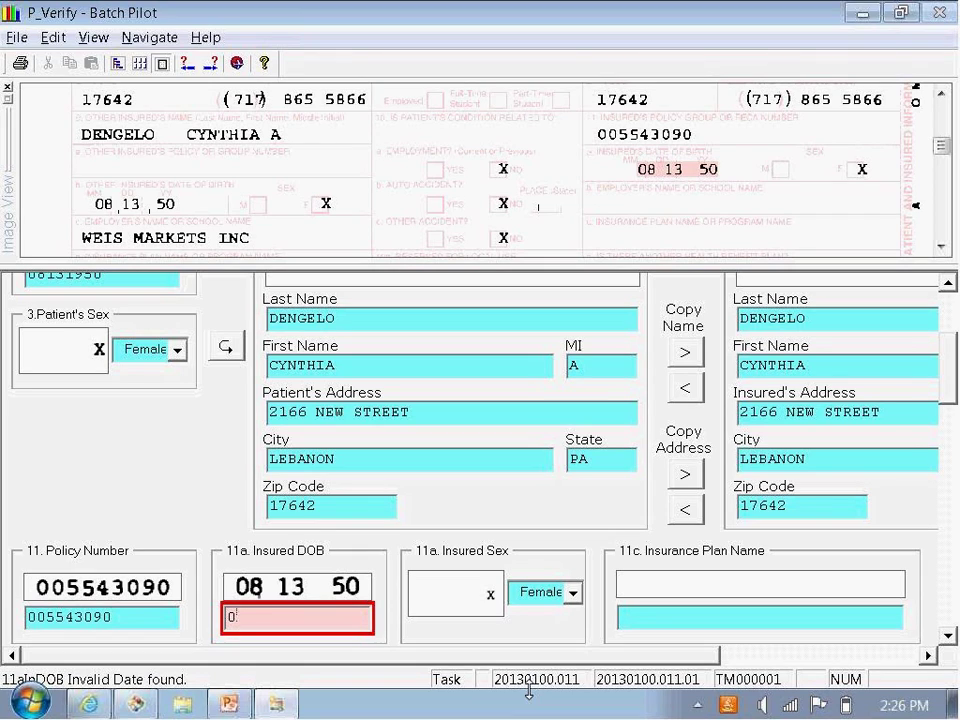
type("31950")
Step: Accept the corrected DOB and enter 1 as line 1's Days/Units value
key("Return")
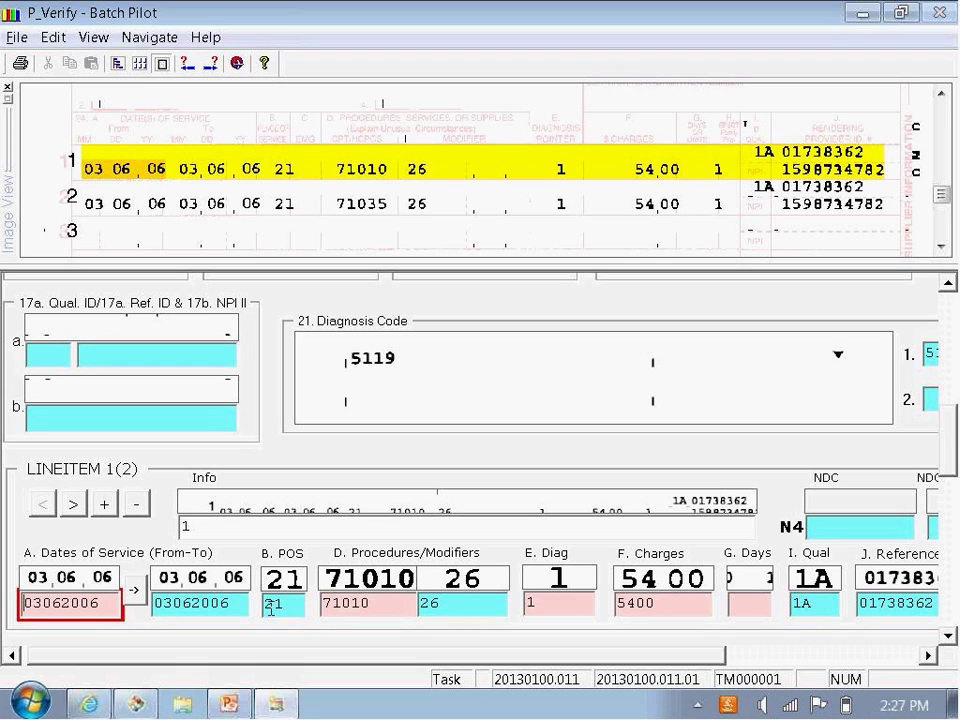
key("Return")
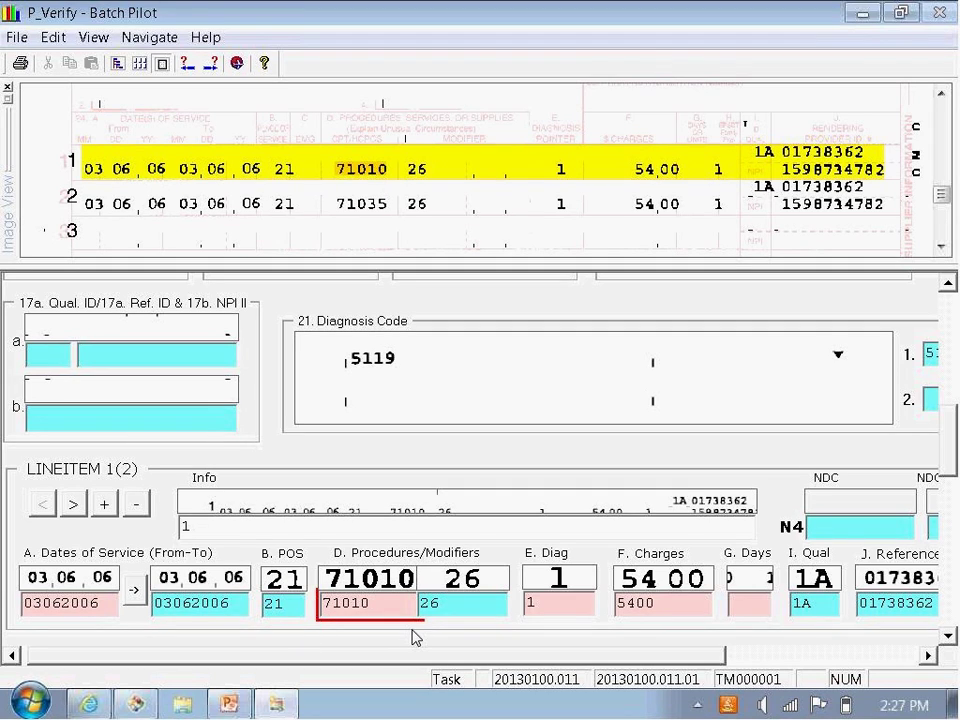
key("Tab")
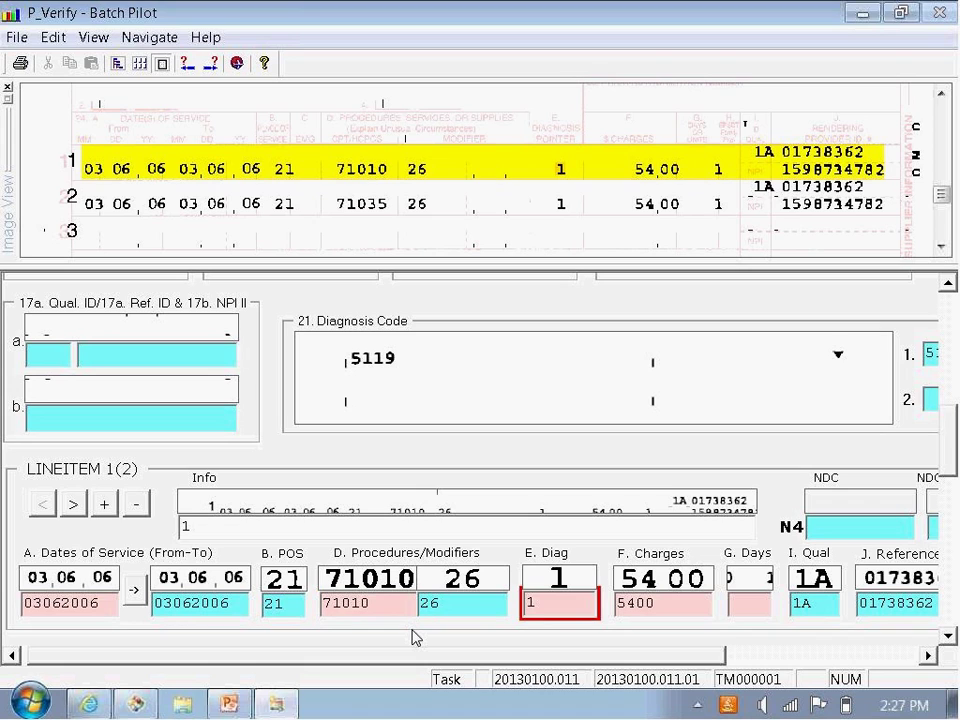
key("Tab")
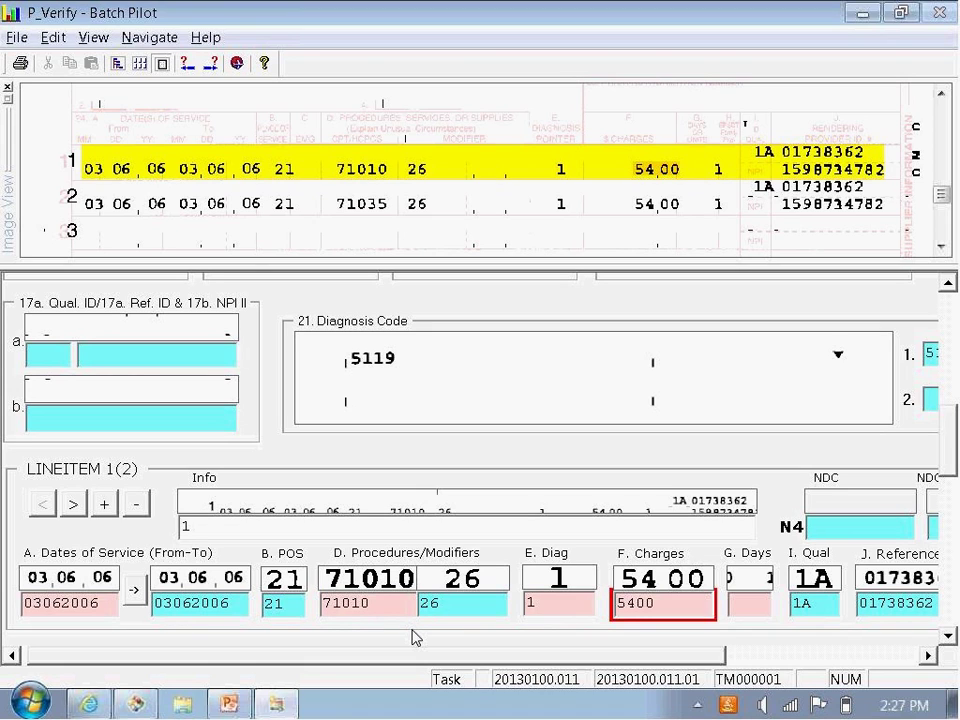
key("Tab")
type("1")
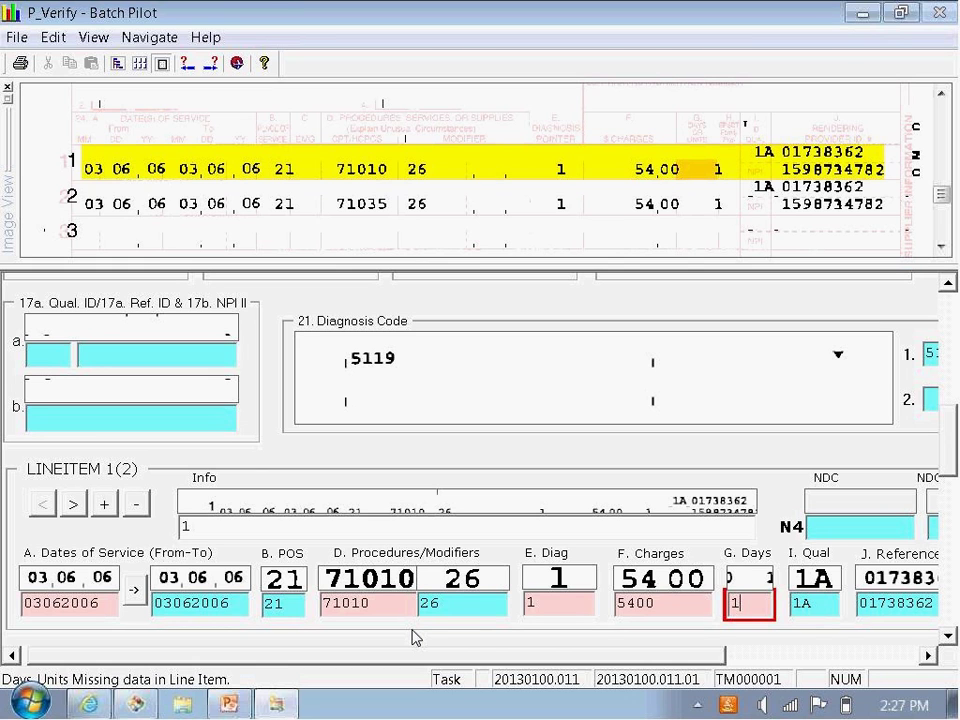
key("Return")
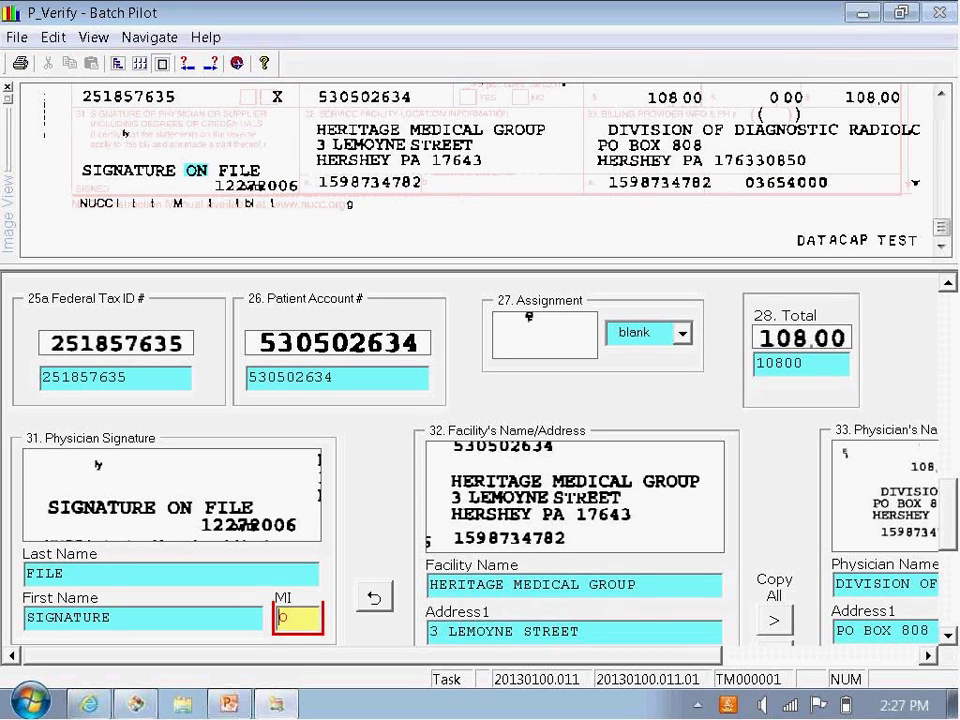
Step: Accept the middle initial O and advance through the facility section to the end of the page
key("Return")
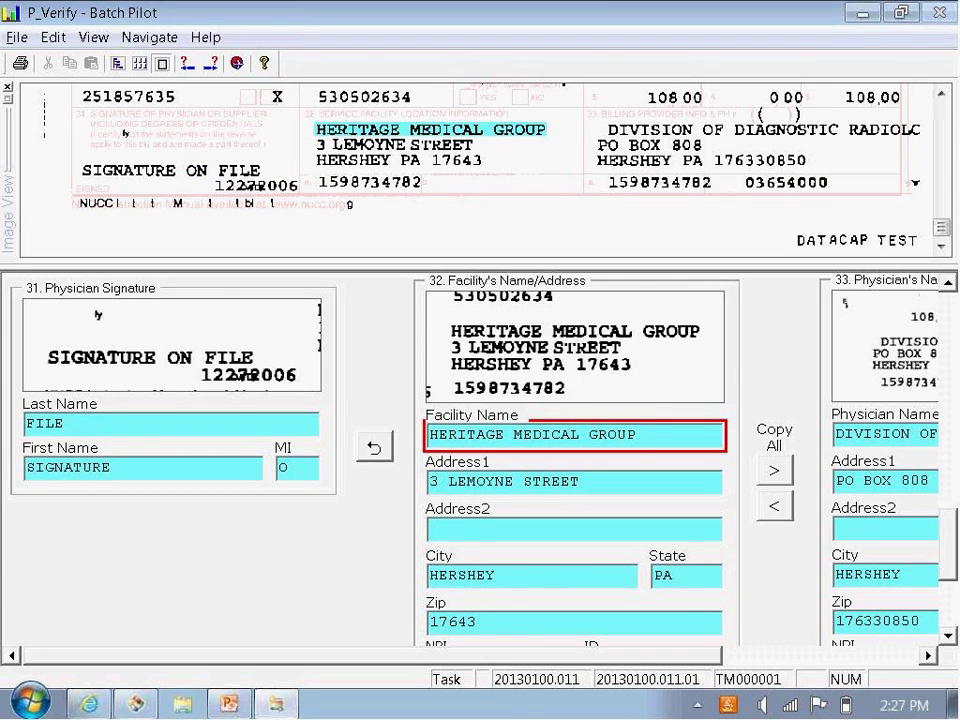
key("Return")
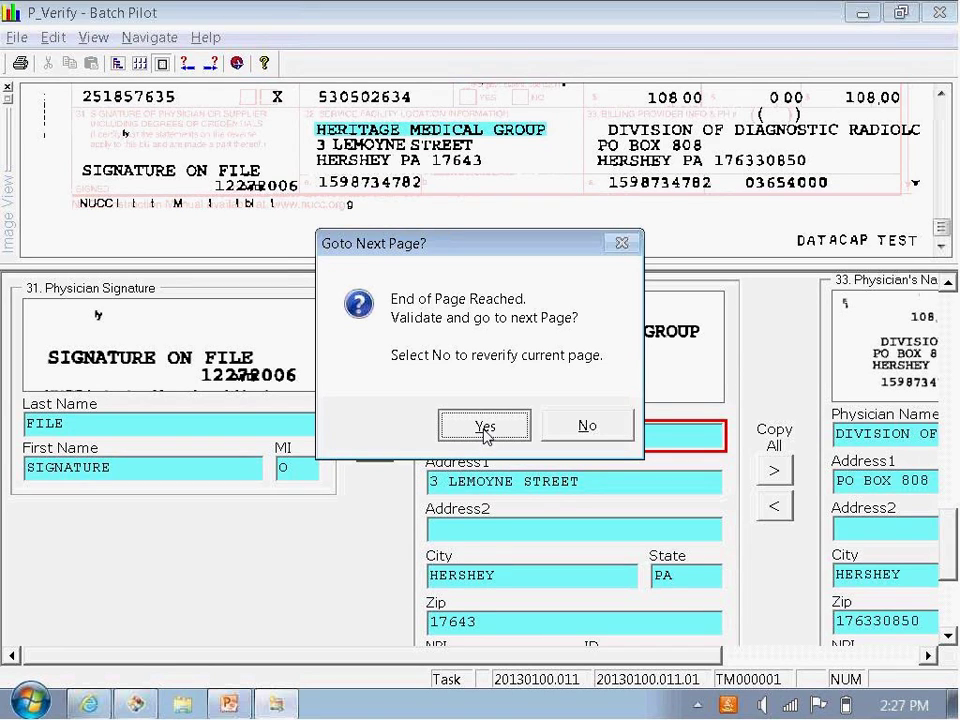
Step: Confirm Yes in Goto Next Page to validate page one and continue
left_click(484, 428)
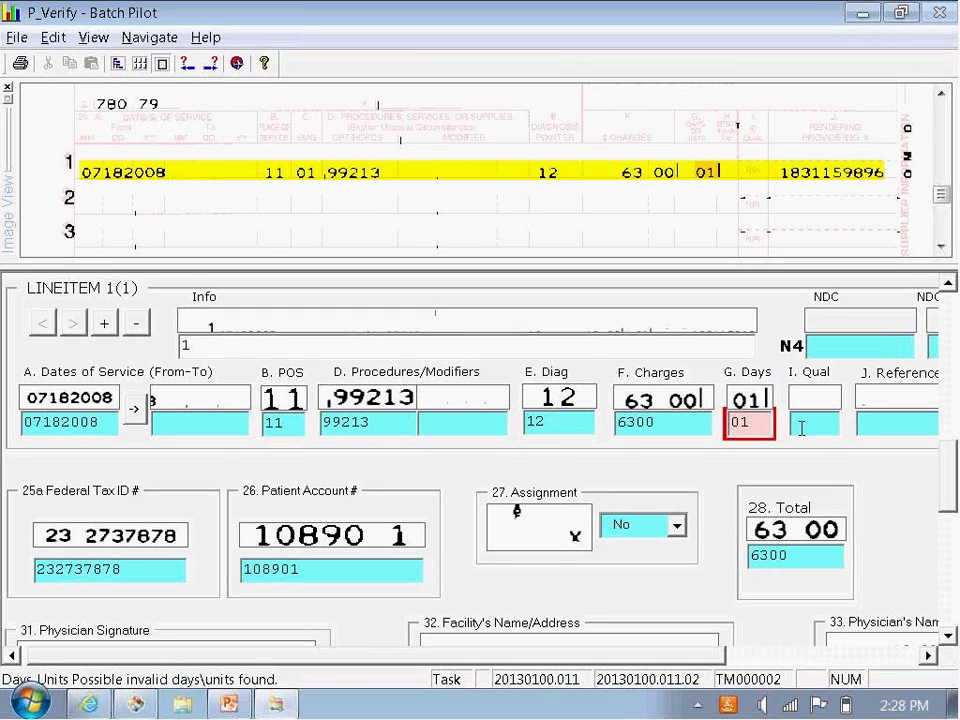
Step: Retype line 1's Days/Units as 01 and finish the page
key("BackSpace")
key("BackSpace")
type("01")
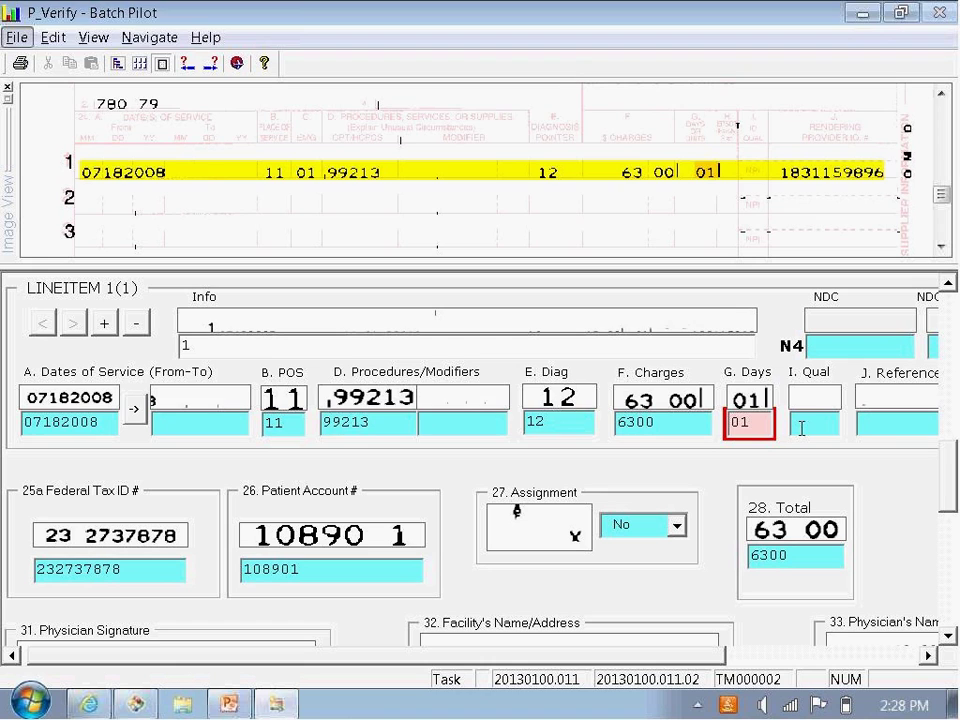
key("Return")
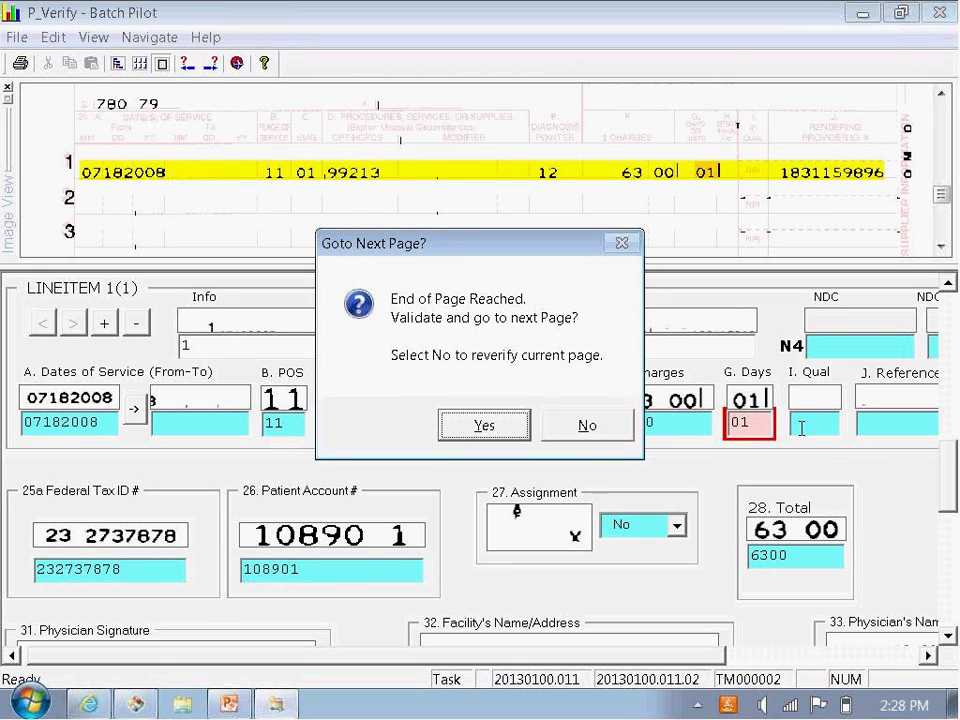
Step: Confirm Yes to validate the second page and move to page 20130100.011.03
left_click(491, 437)
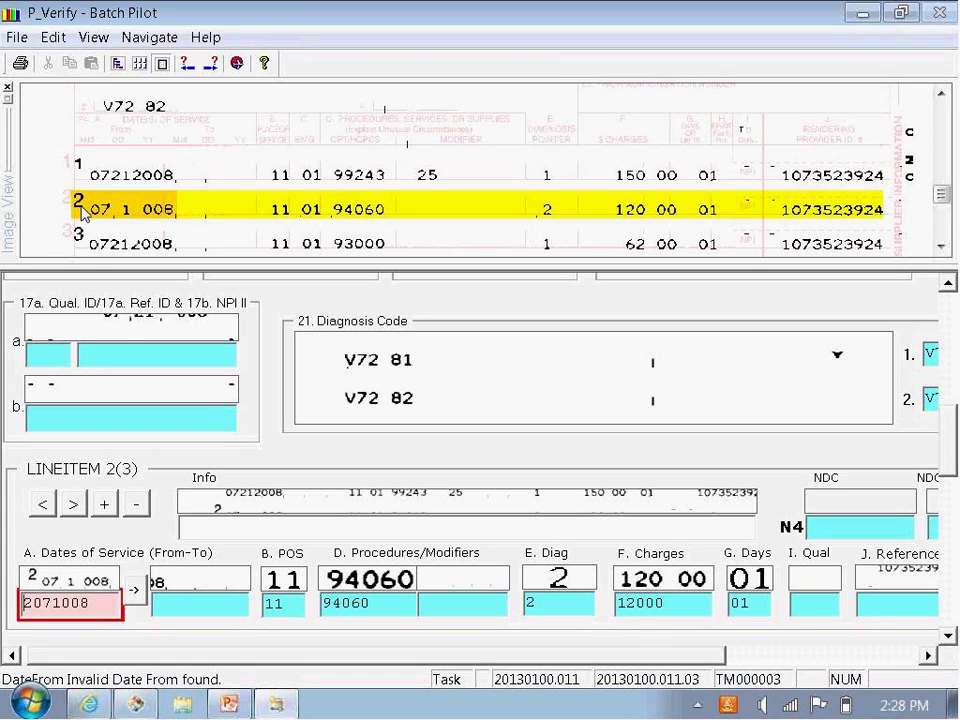
Step: Fix line 2's From date by removing the stray leading 2 and retyping its ending as 012008
left_click(27, 603)
left_click_drag(27, 603, 20, 603)
key("Delete")
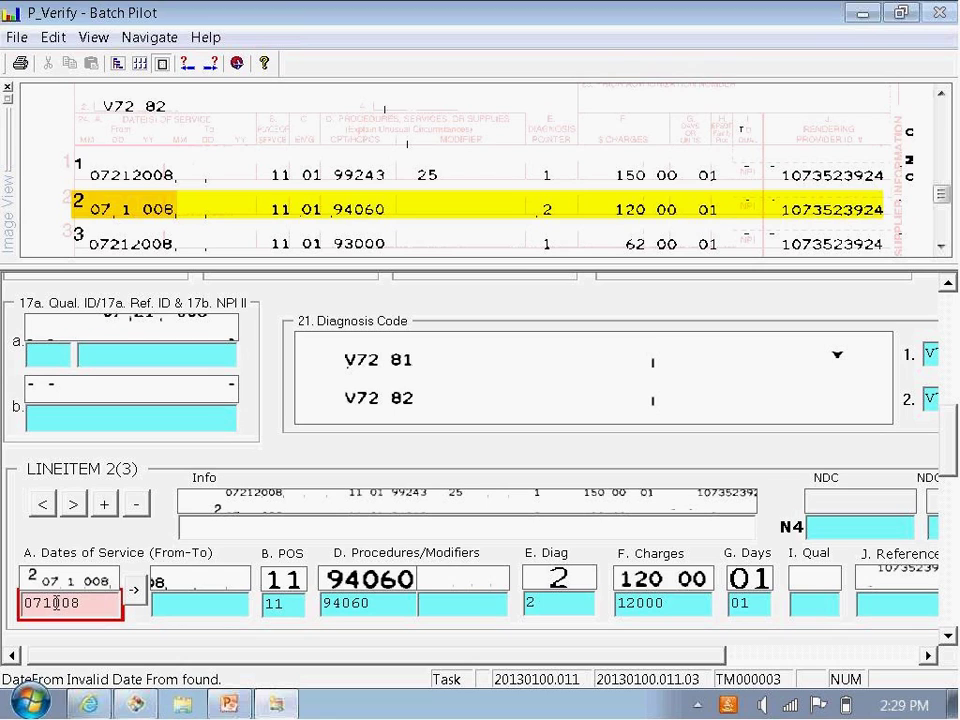
left_click_drag(37, 603, 170, 630)
type("012008")
key("Return")
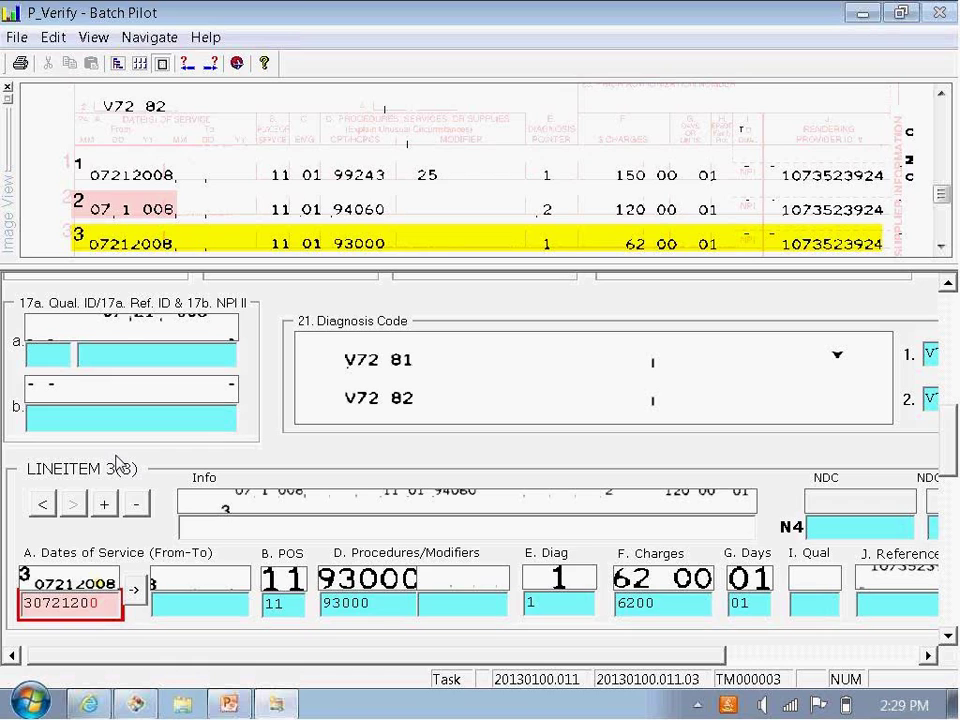
Step: Correct line 3's From date to 07212008 by deleting the stray 3 and adding 8
left_click_drag(33, 602, 22, 604)
key("Delete")
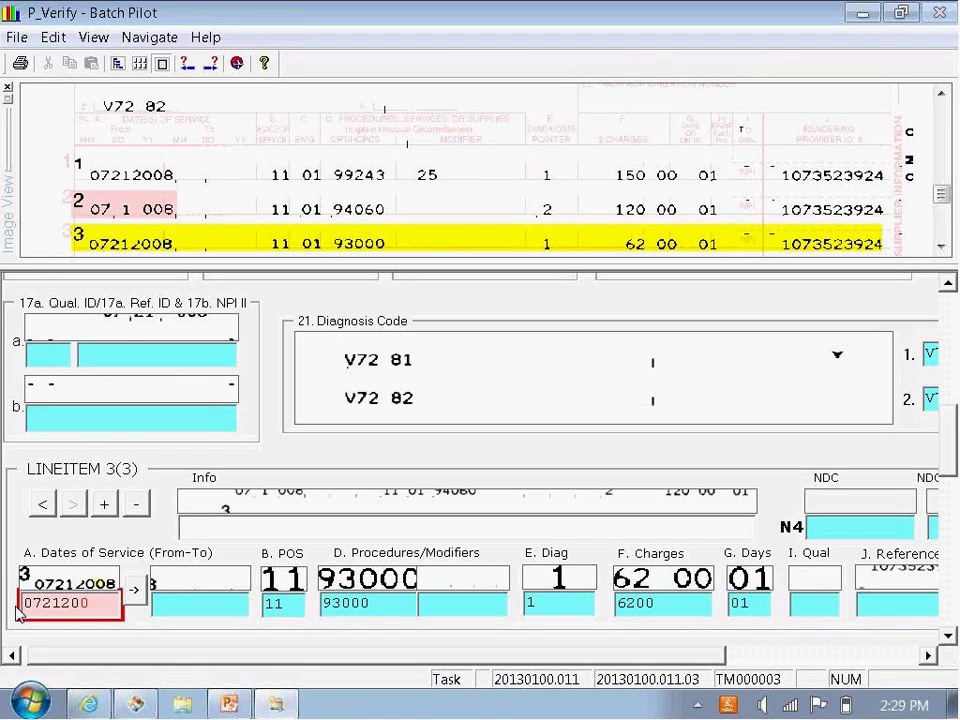
left_click(99, 606)
type("8")
left_click_drag(101, 602, 18, 605)
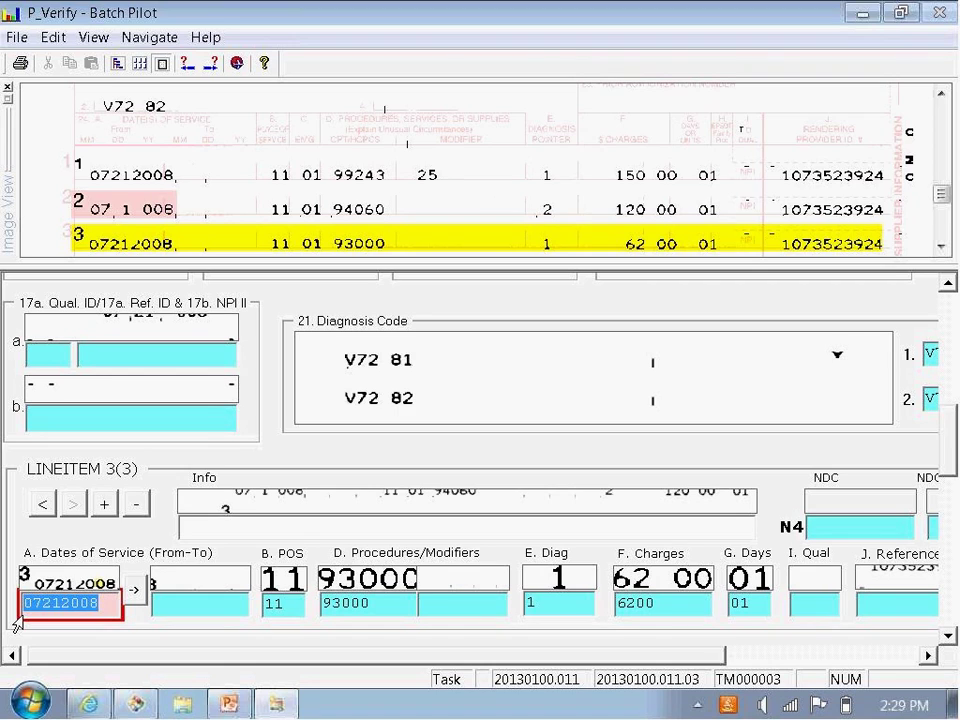
key("Return")
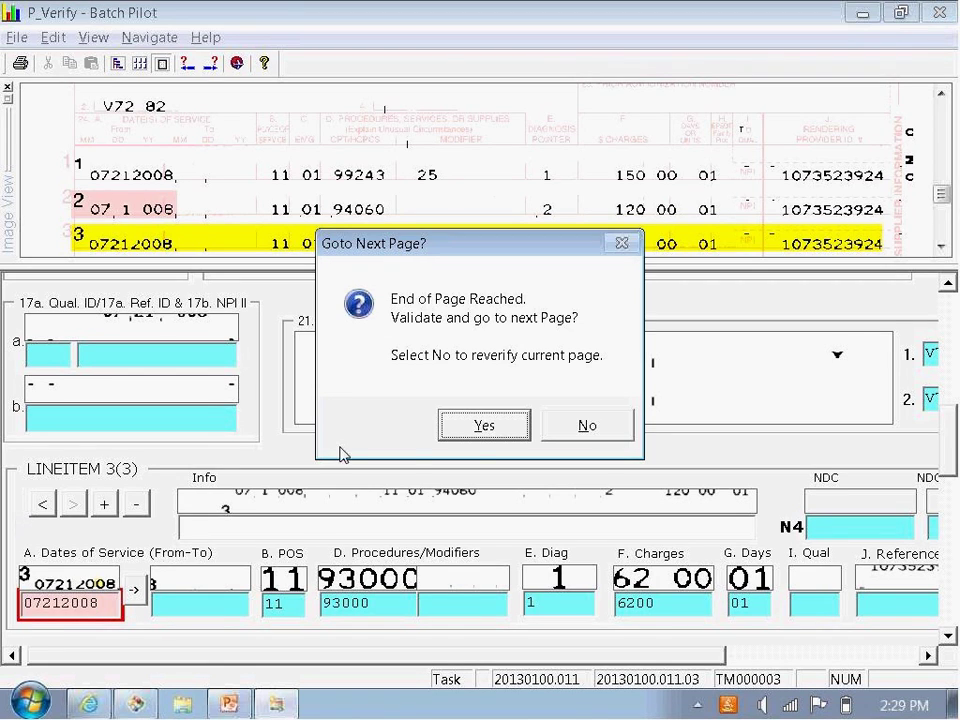
Step: Validate the last page, finish batch 20130100.011, and launch batch 20130100.012 from Job Monitor
left_click(478, 443)
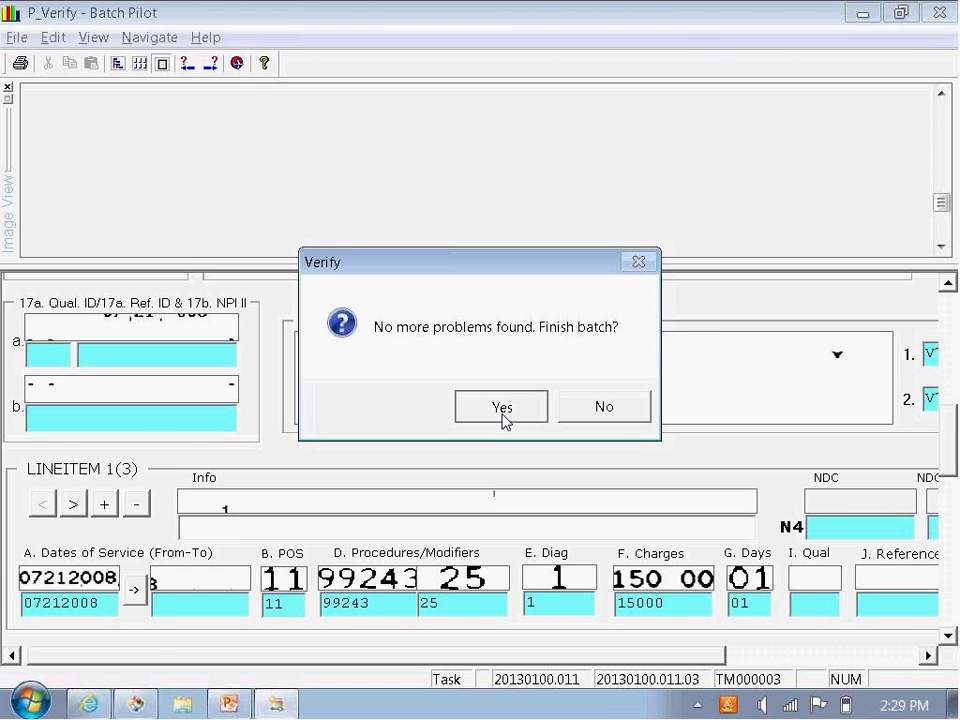
left_click(502, 407)
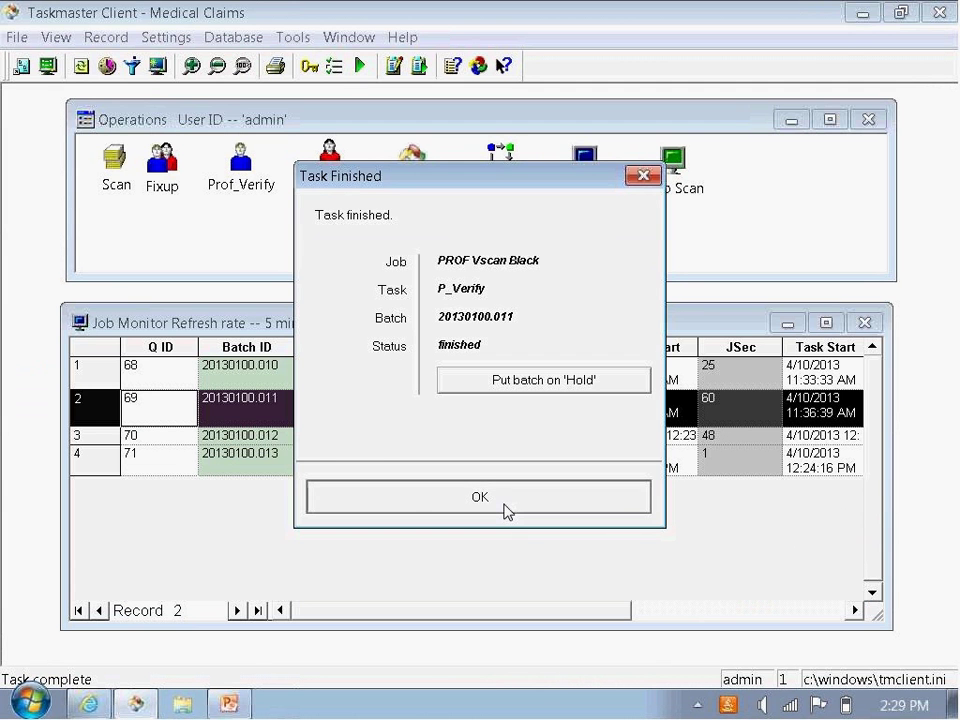
left_click(505, 510)
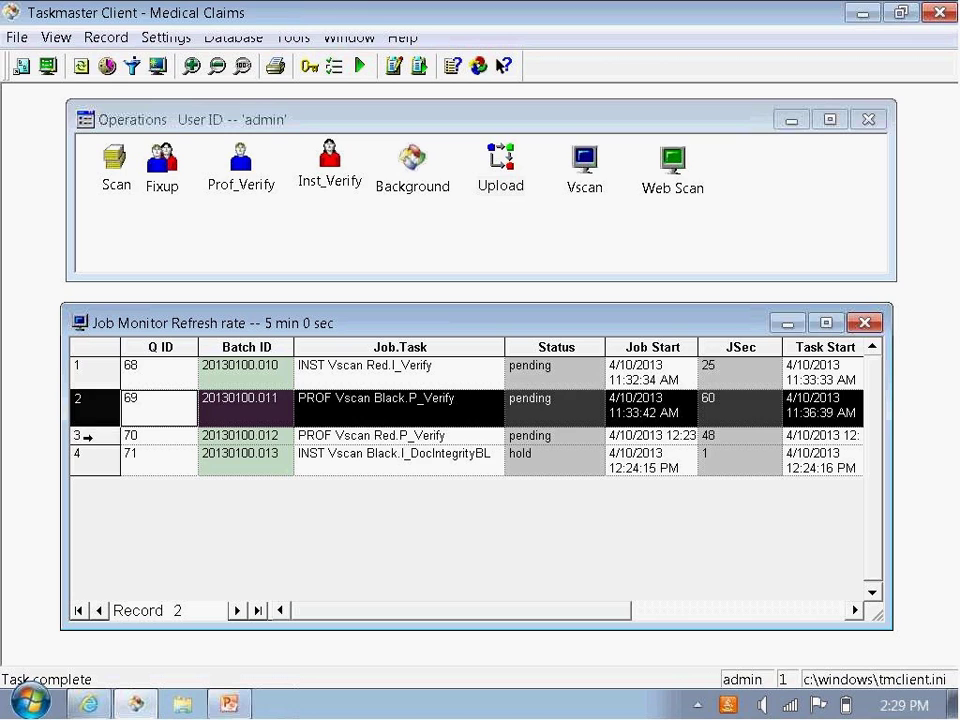
left_click(87, 437)
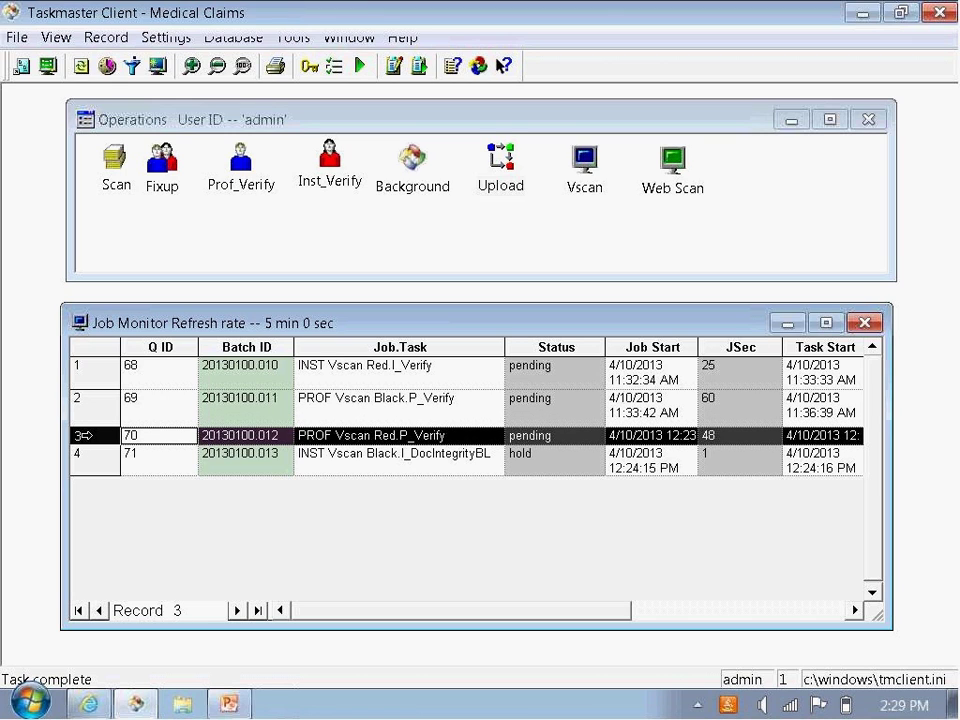
double_click(87, 437)
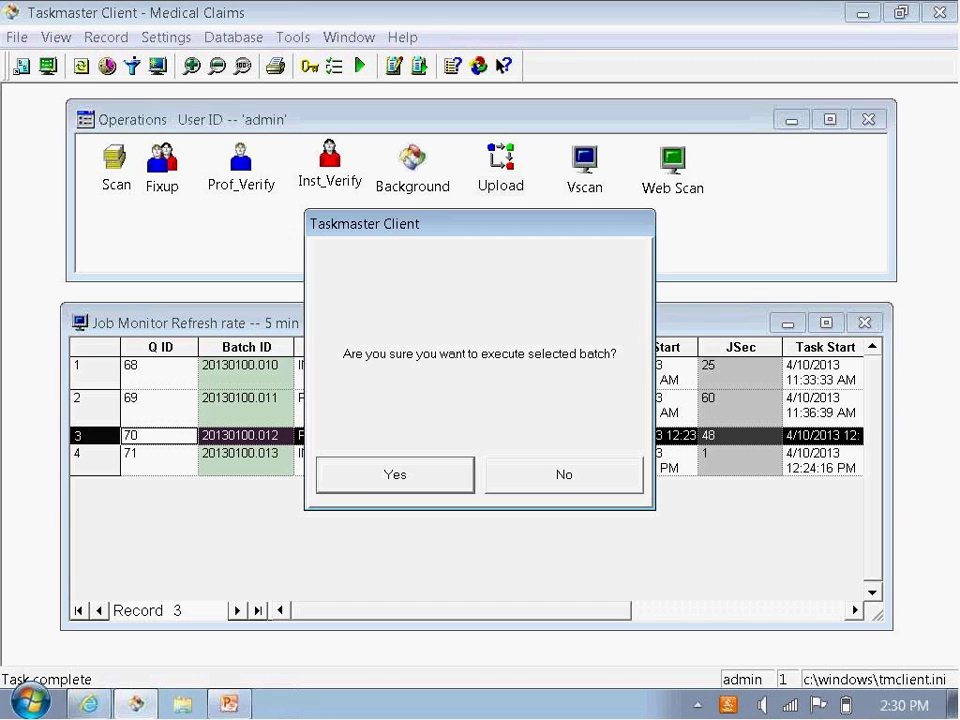
Step: Run batch 20130100.012, complete line 1's from-date as 05072008, and validate the first page
left_click(378, 484)
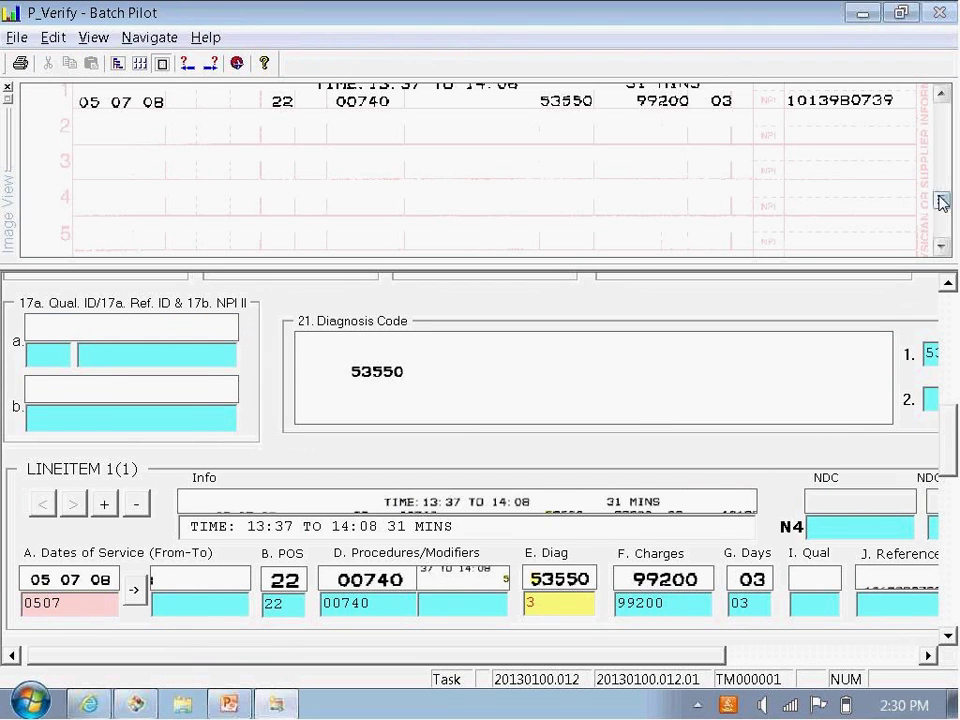
left_click_drag(940, 199, 945, 151)
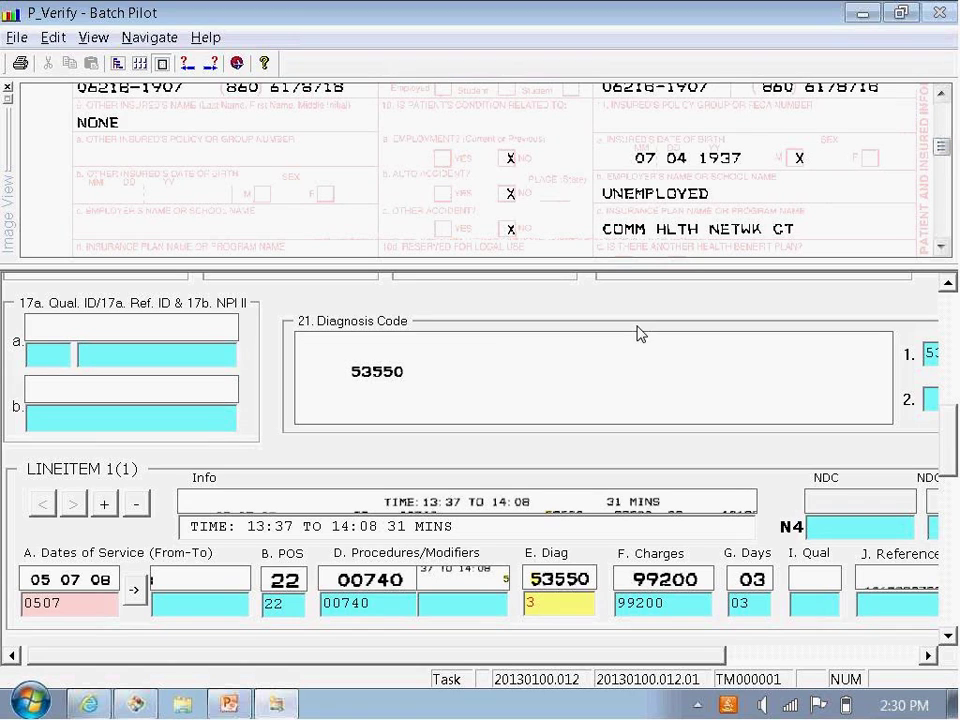
mouse_move(937, 147)
left_mouse_down()
mouse_move(942, 118)
mouse_move(943, 133)
left_mouse_up()
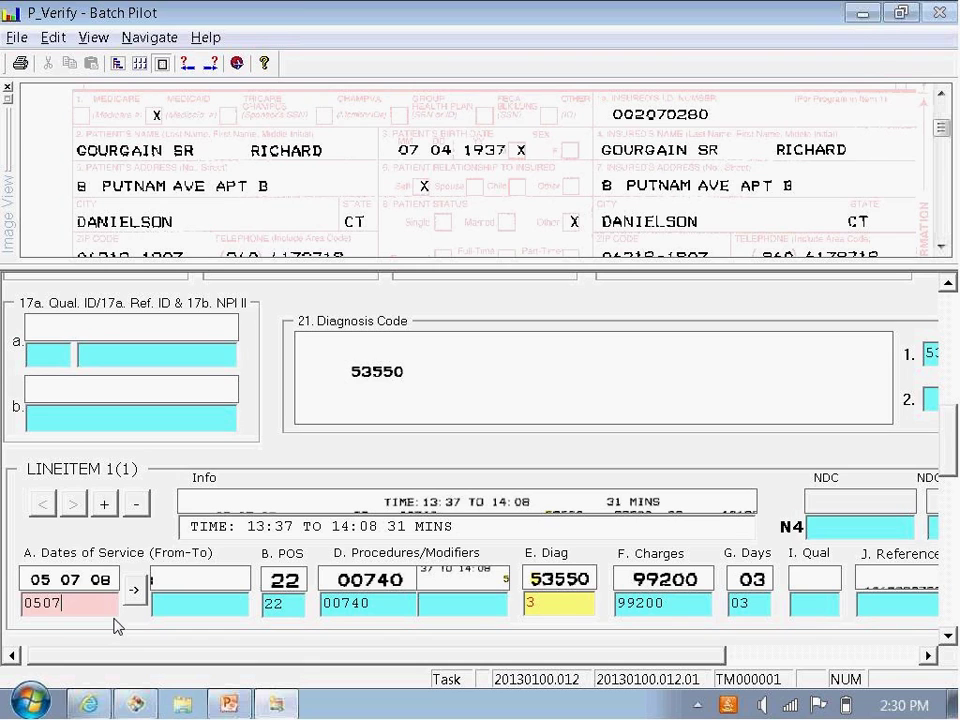
type("2008")
key("Return")
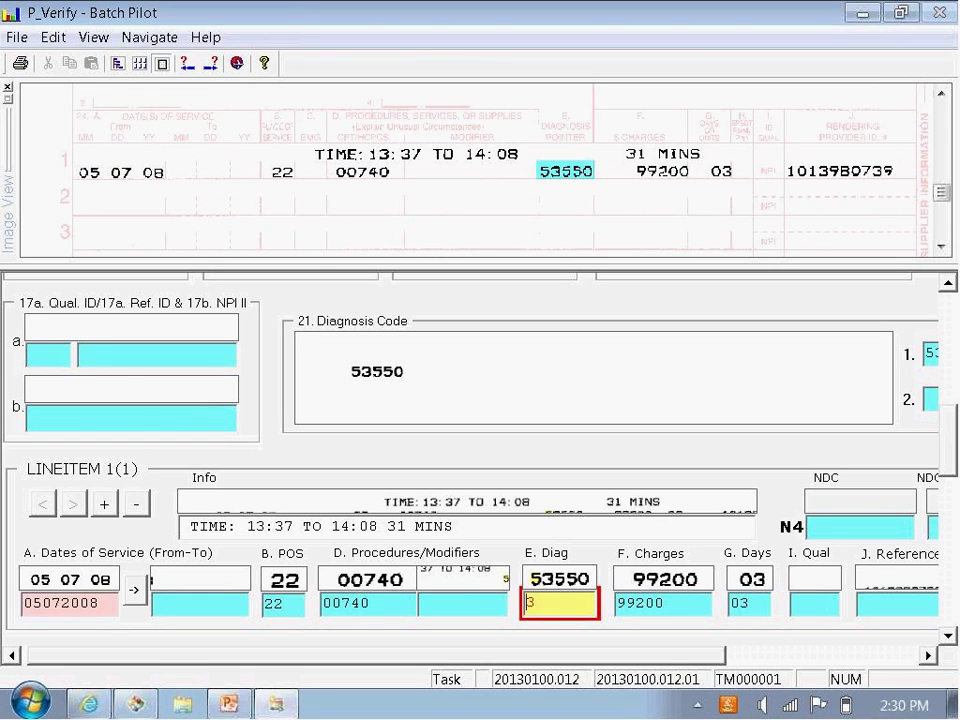
key("Return")
key("Return")
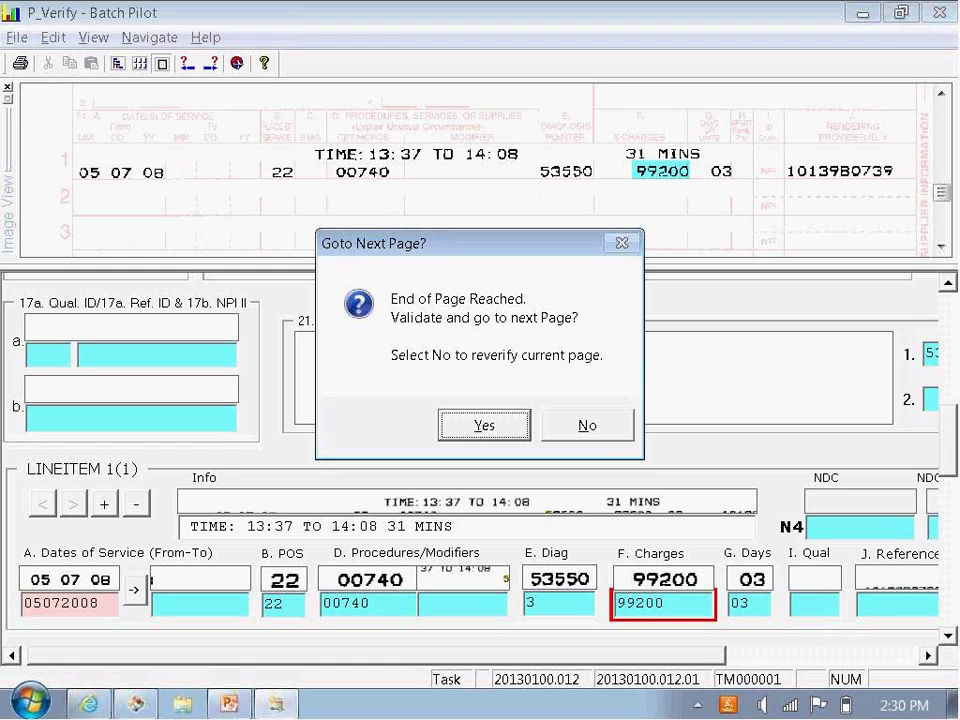
left_click(493, 433)
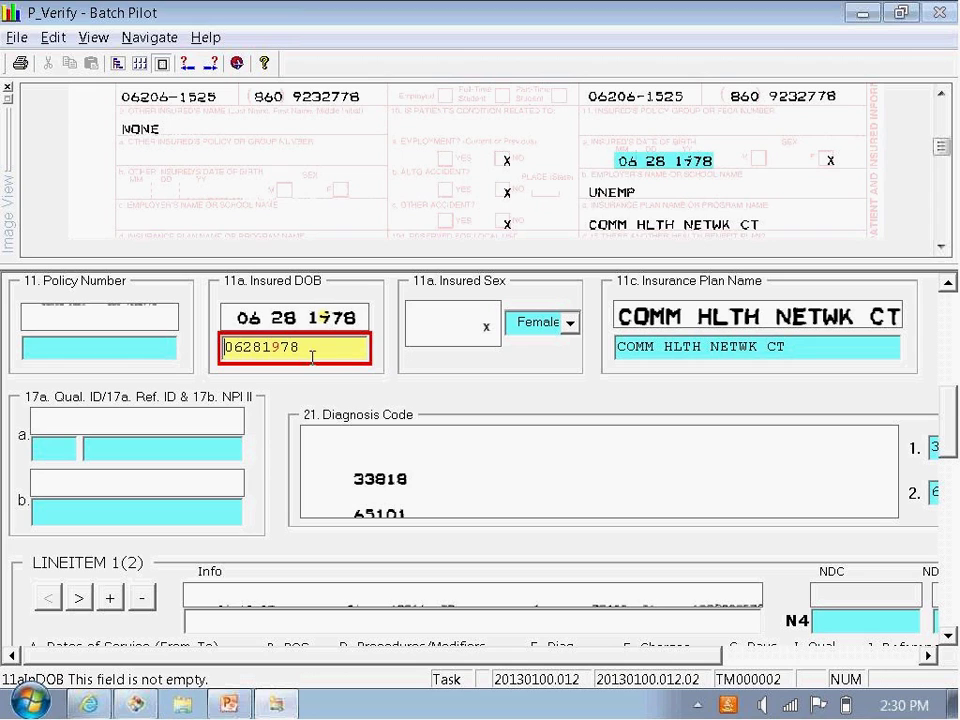
left_click(280, 347)
key("Return")
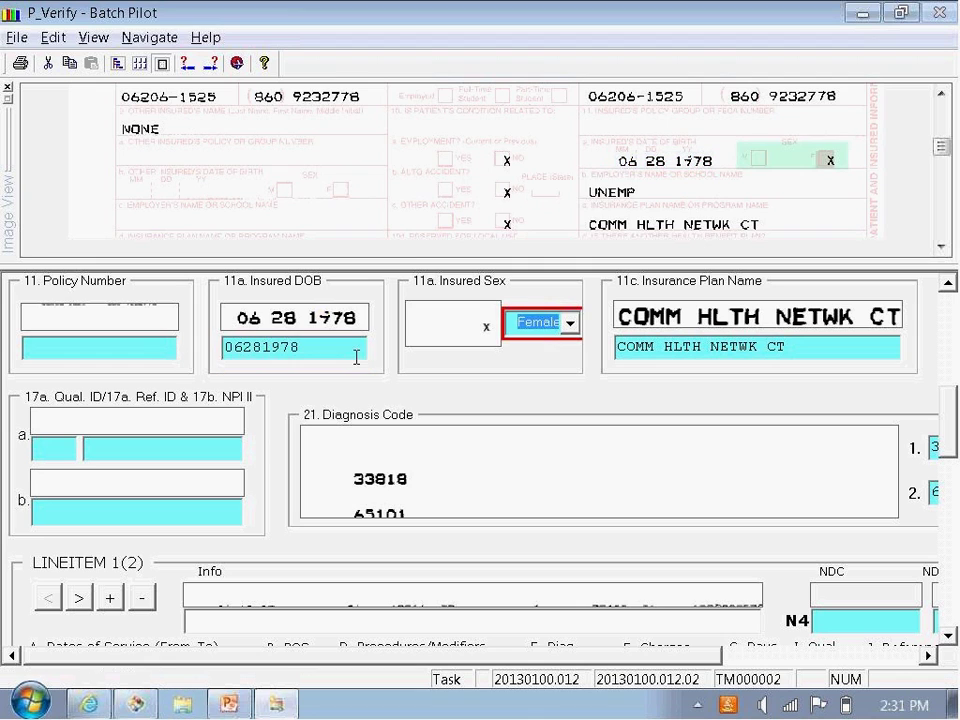
key("alt")
key("Return")
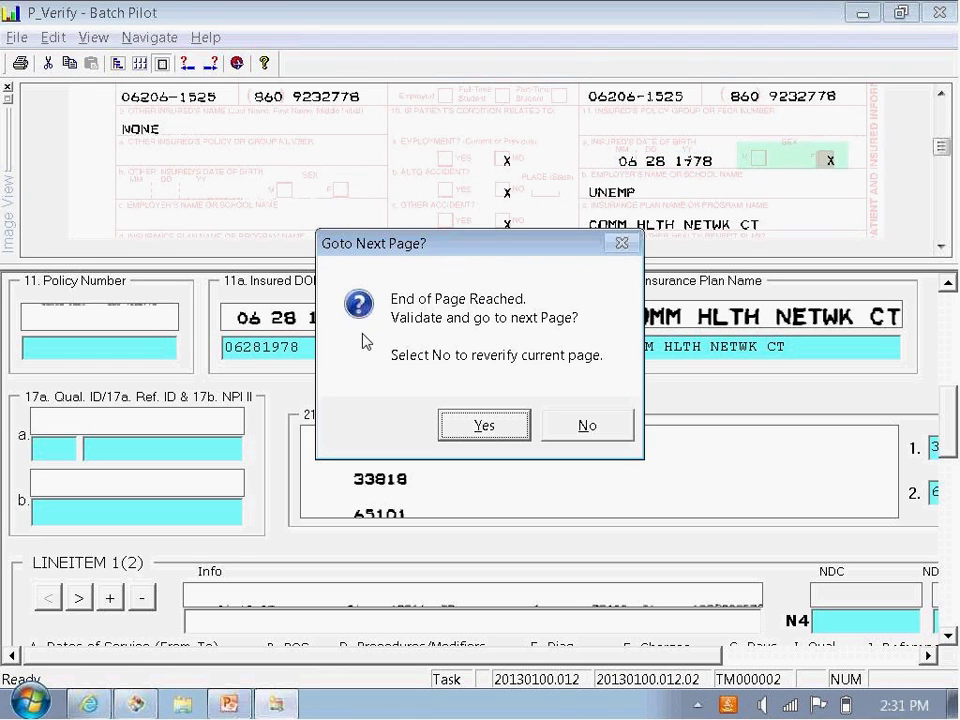
Step: On page .03, shorten line 1's To date to 0812006 and see validation fail
left_click(484, 426)
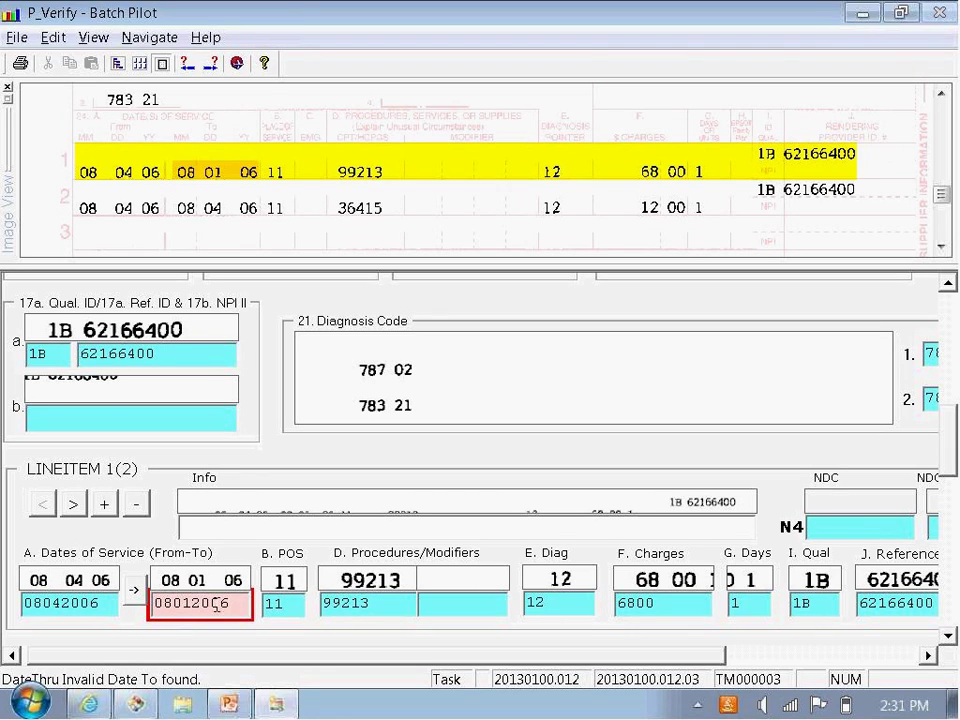
key("BackSpace")
left_click(240, 612)
key("Return")
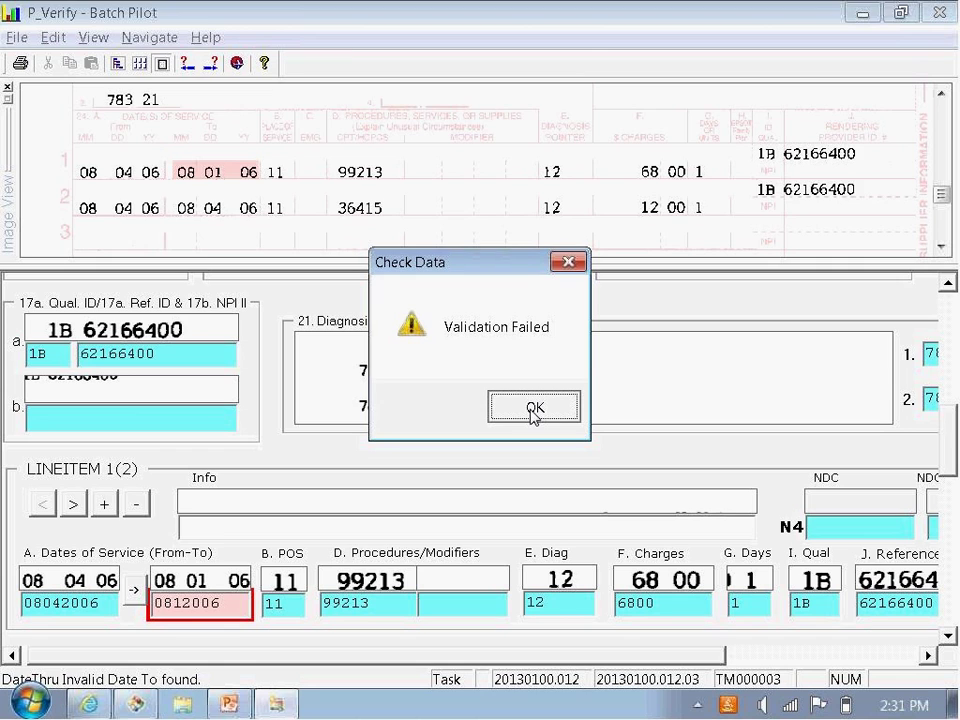
left_click(533, 408)
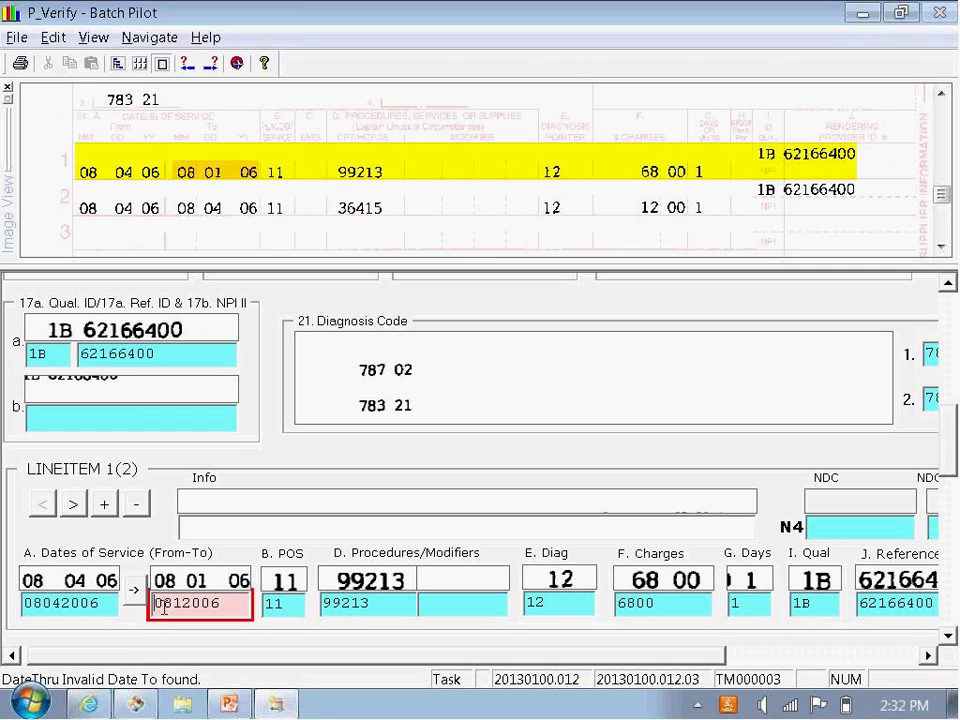
Step: Replace line 1's To date with 08042006 so it passes validation
left_click_drag(234, 607, 155, 605)
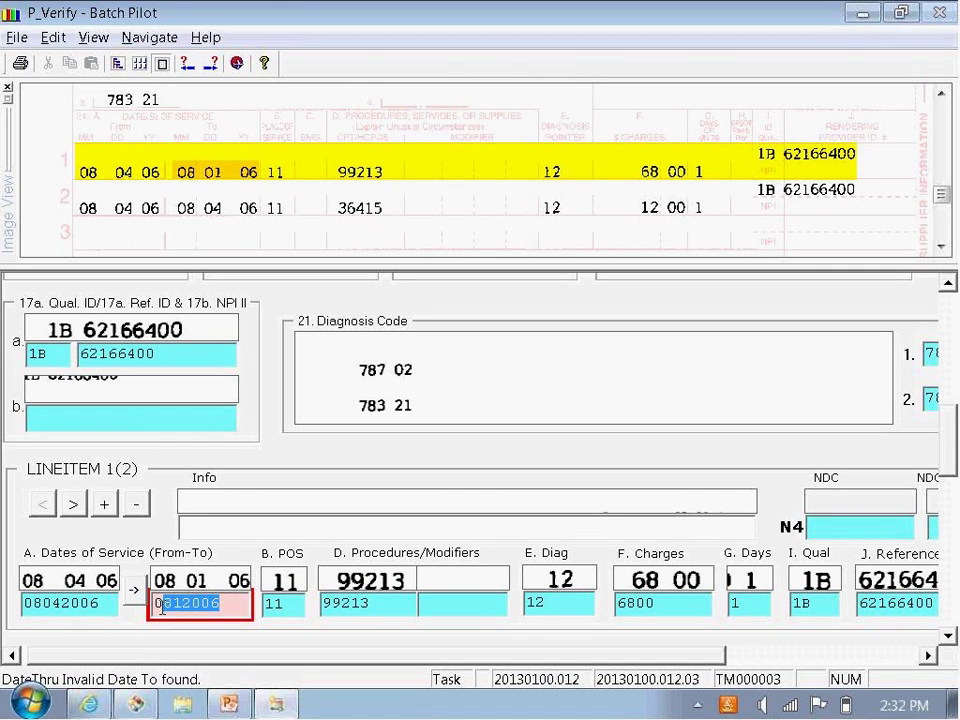
type("0")
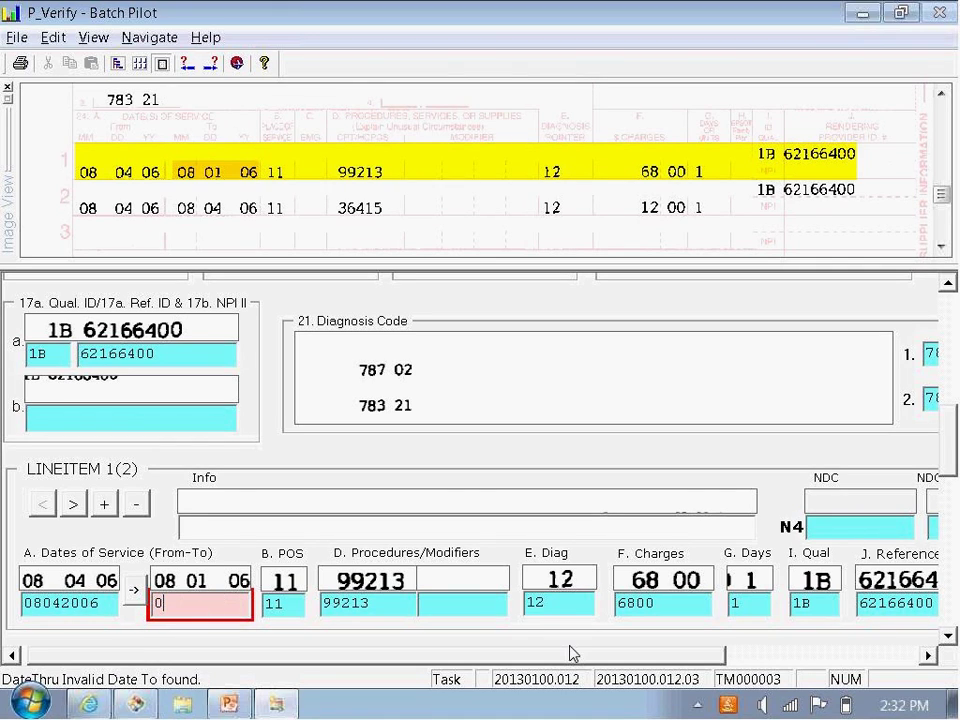
type("8042006")
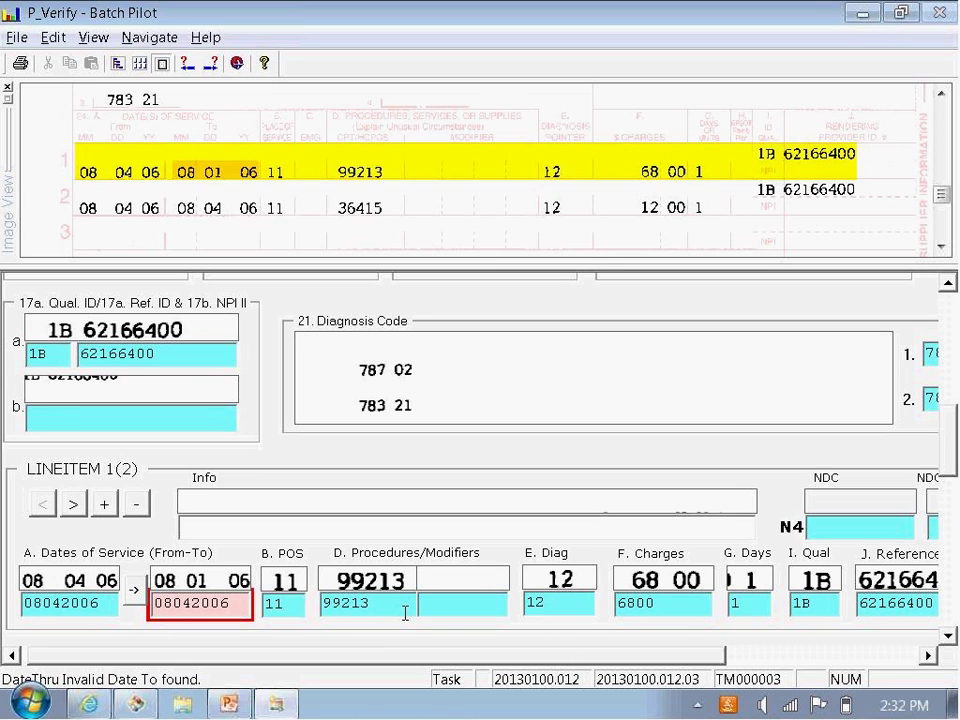
key("Return")
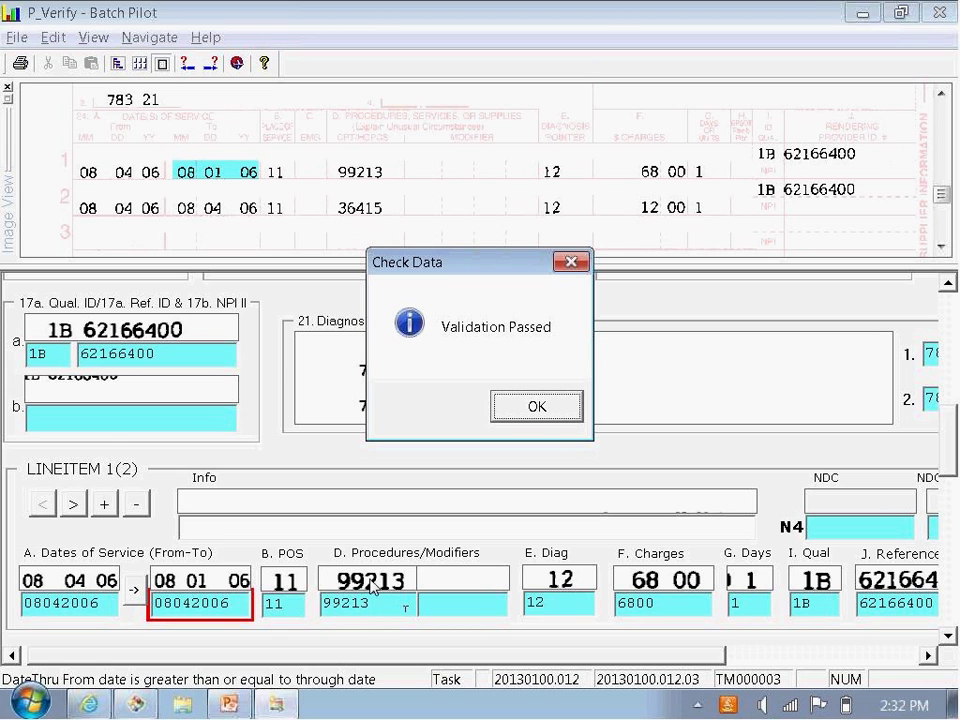
left_click(536, 410)
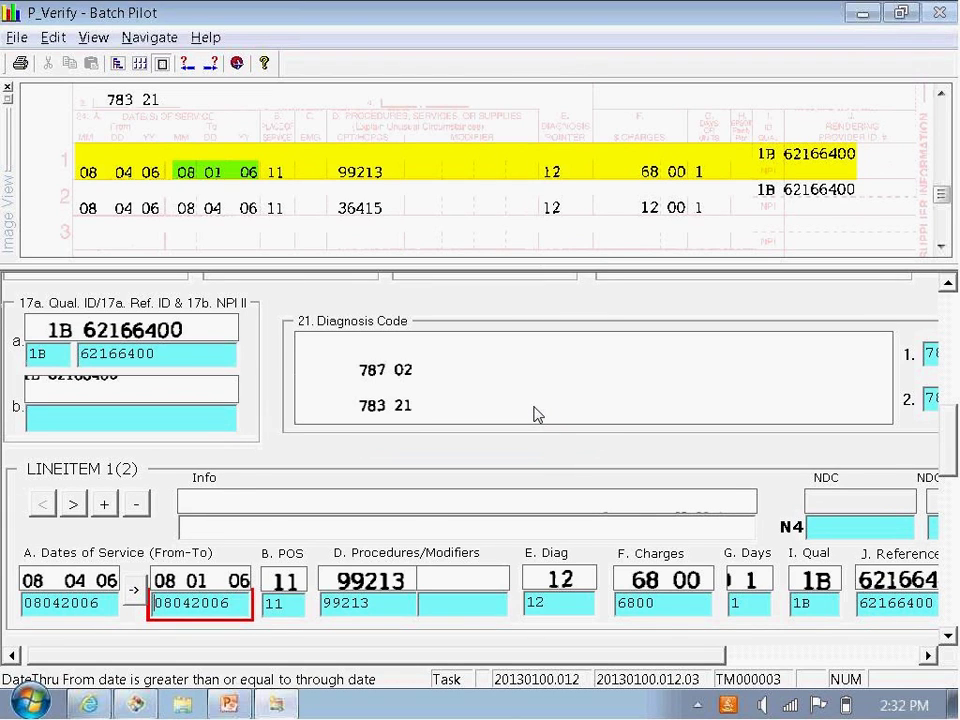
key("Return")
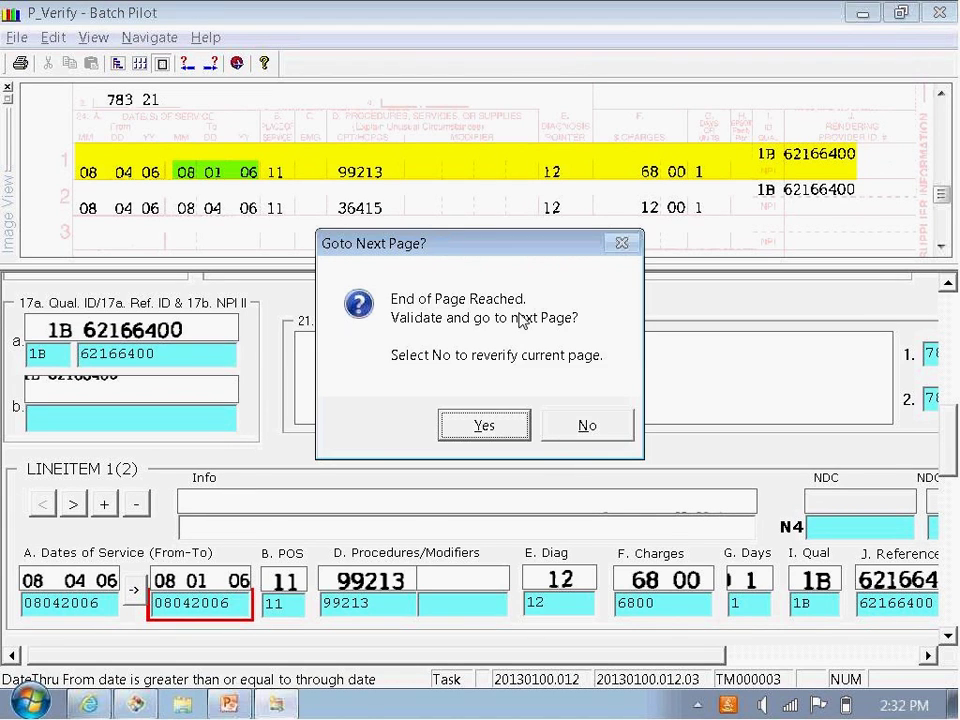
Step: Finish batch 20130100.012 with no problems remaining
left_click(487, 428)
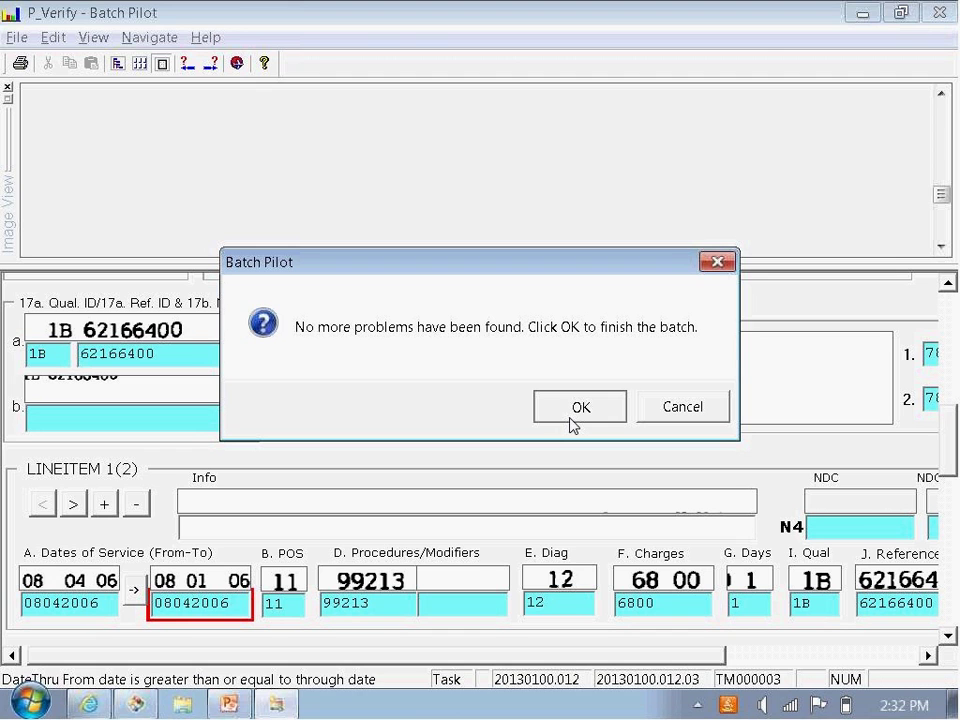
left_click(575, 418)
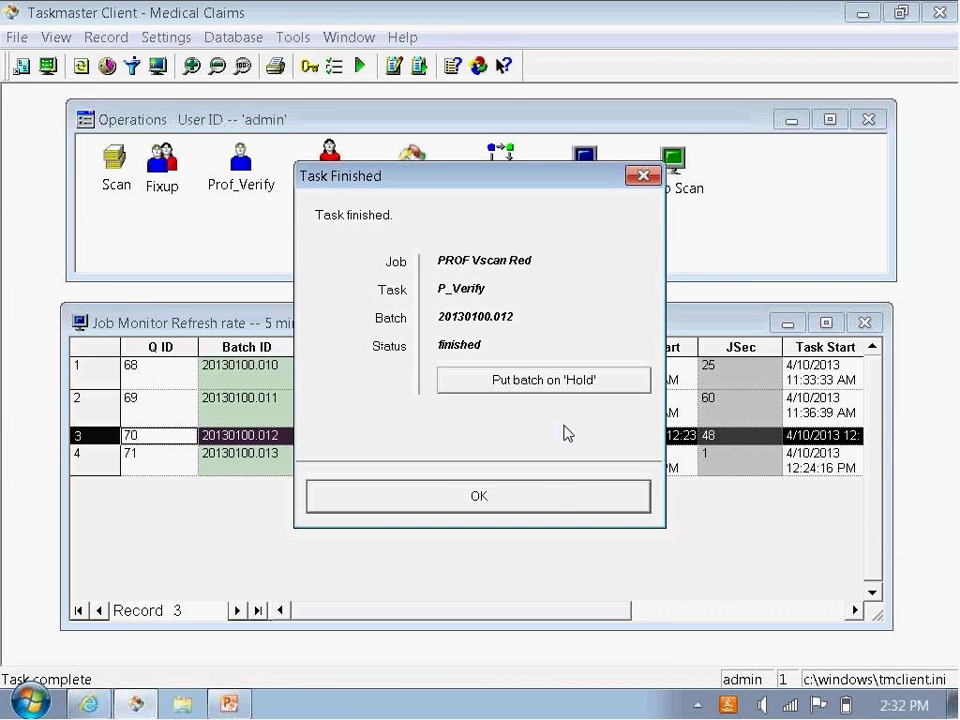
left_click(548, 503)
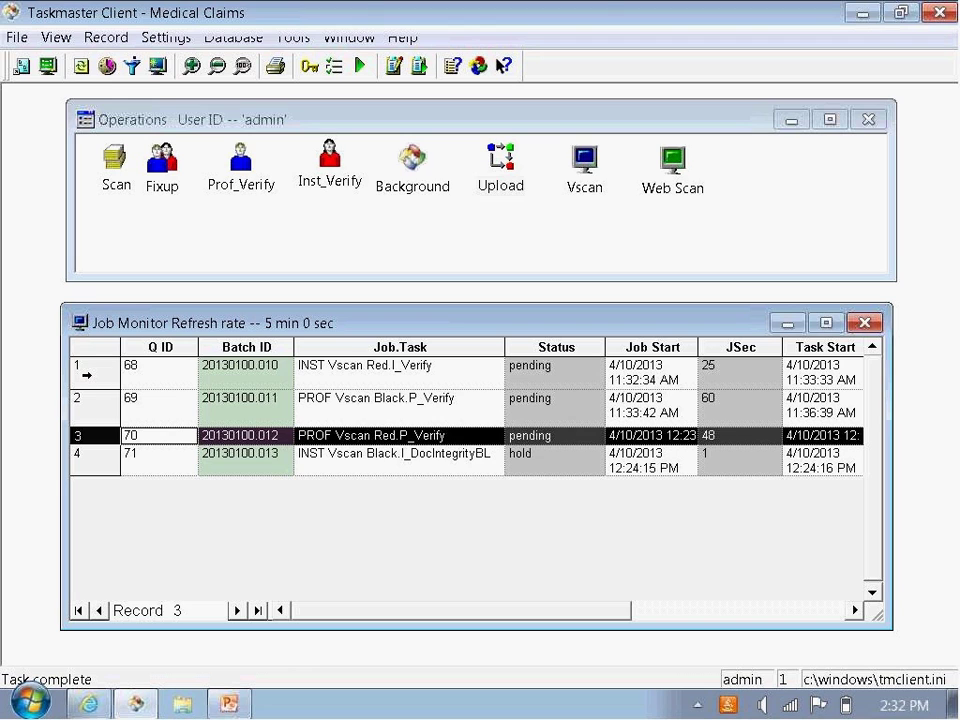
Step: Start the pending I_Verify batch 20130100.010 from the Job Monitor
left_click(86, 376)
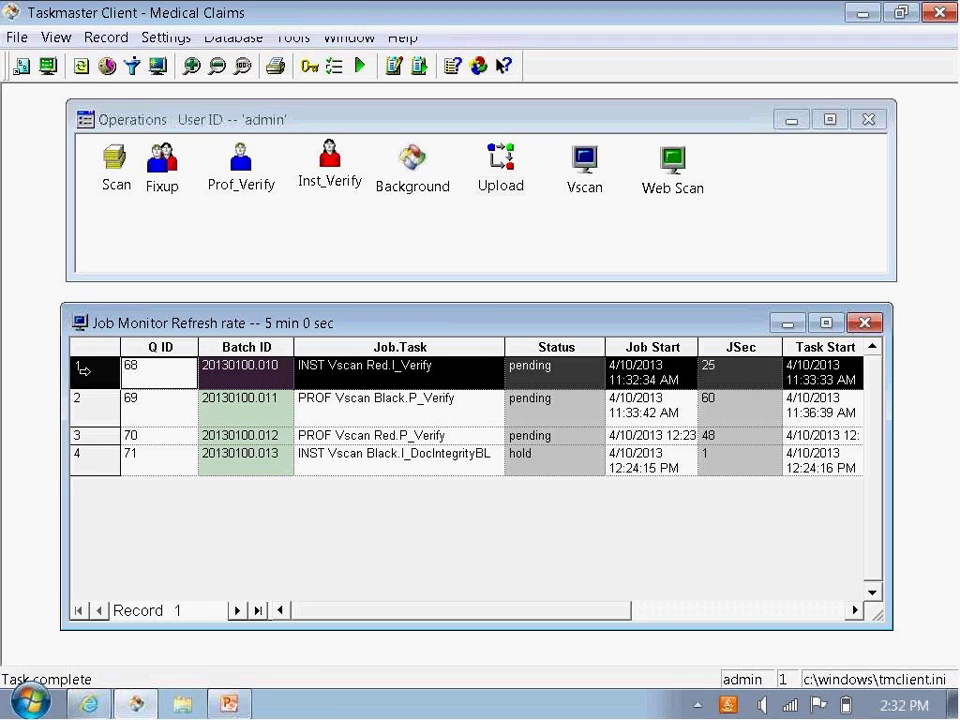
double_click(82, 373)
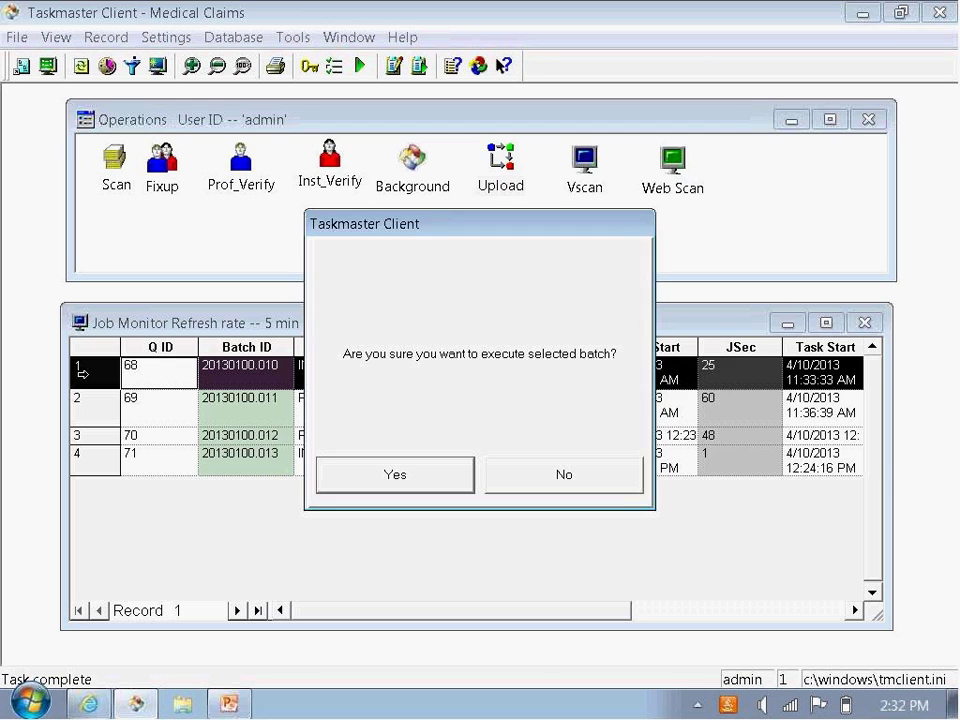
left_click(371, 479)
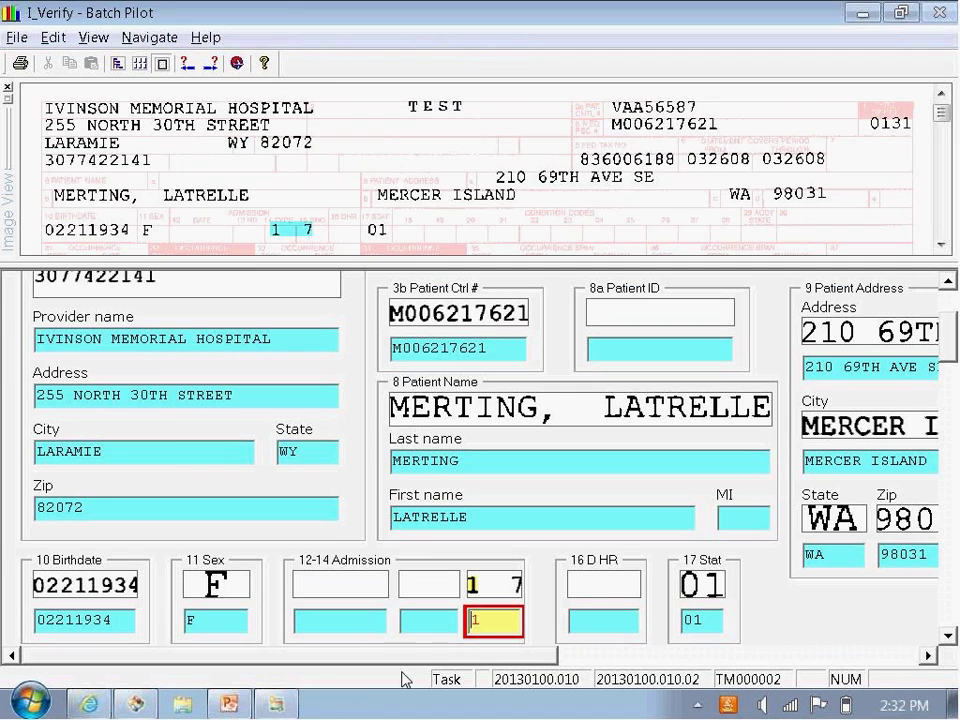
Step: Step through service lines 1–3 and back to line 1, 0320 DIAGNOSTIC RADIOLOGY
mouse_move(945, 117)
left_mouse_down()
mouse_move(945, 152)
mouse_move(944, 113)
left_mouse_up()
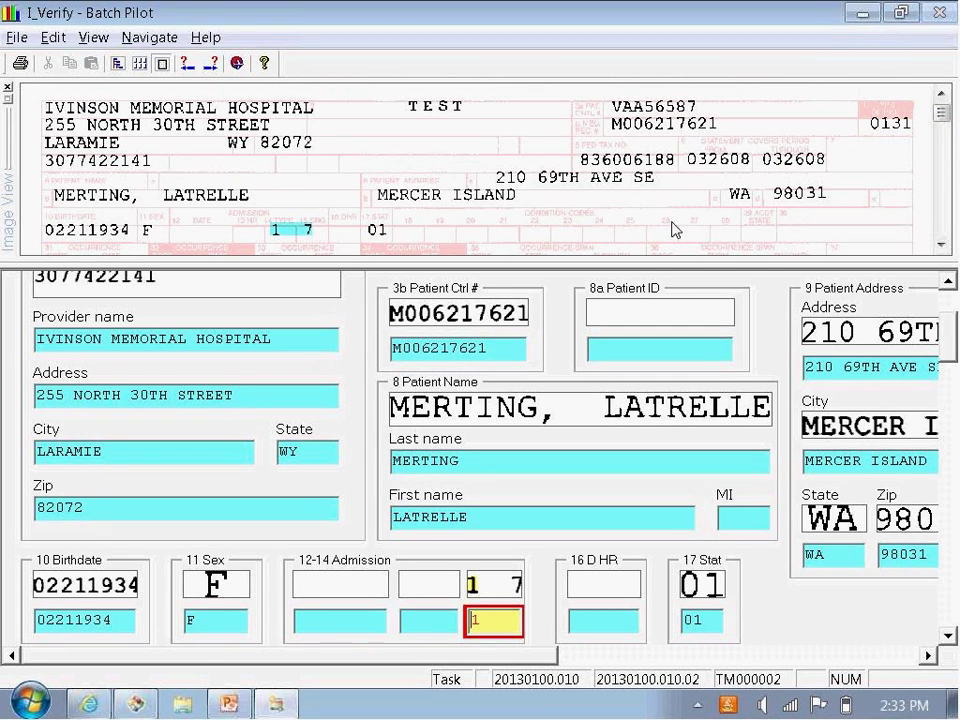
left_click_drag(943, 360, 944, 265)
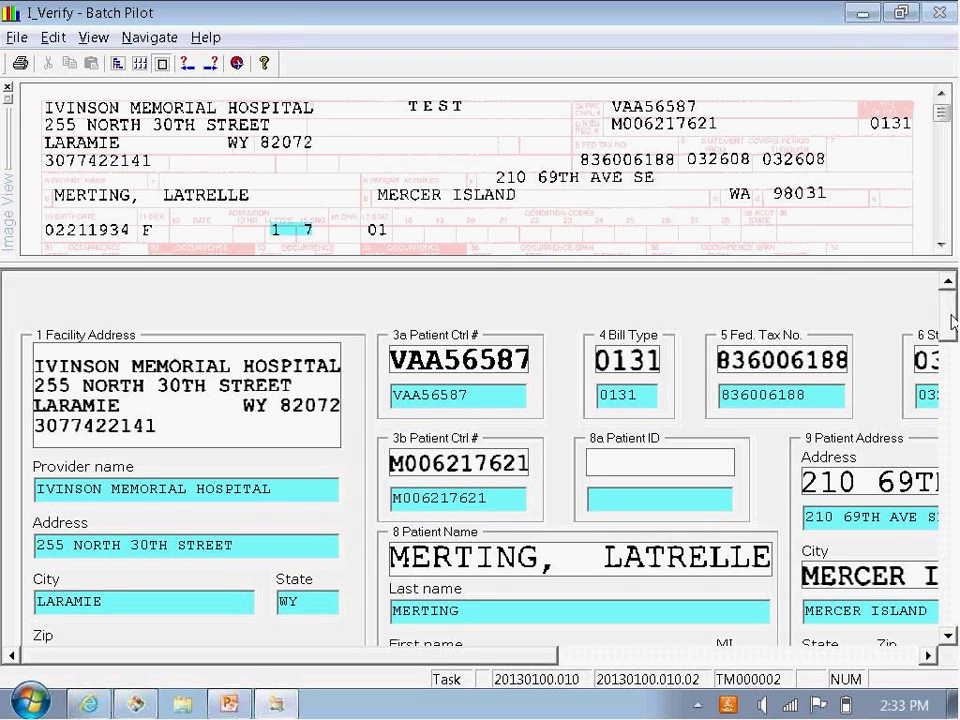
left_click_drag(951, 322, 951, 440)
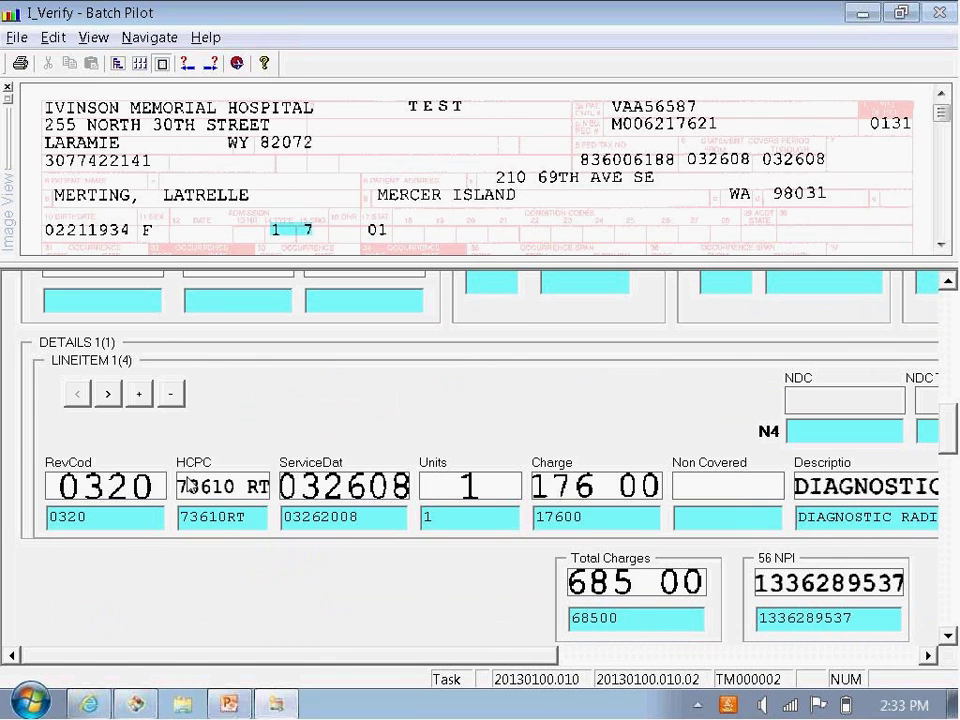
left_click(108, 395)
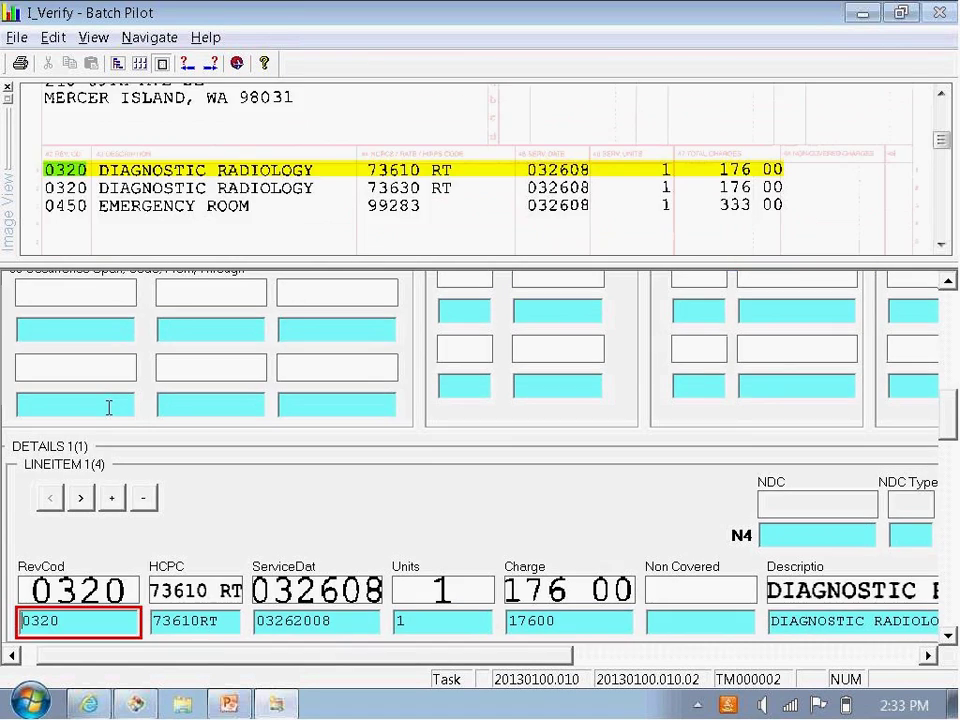
left_click(80, 498)
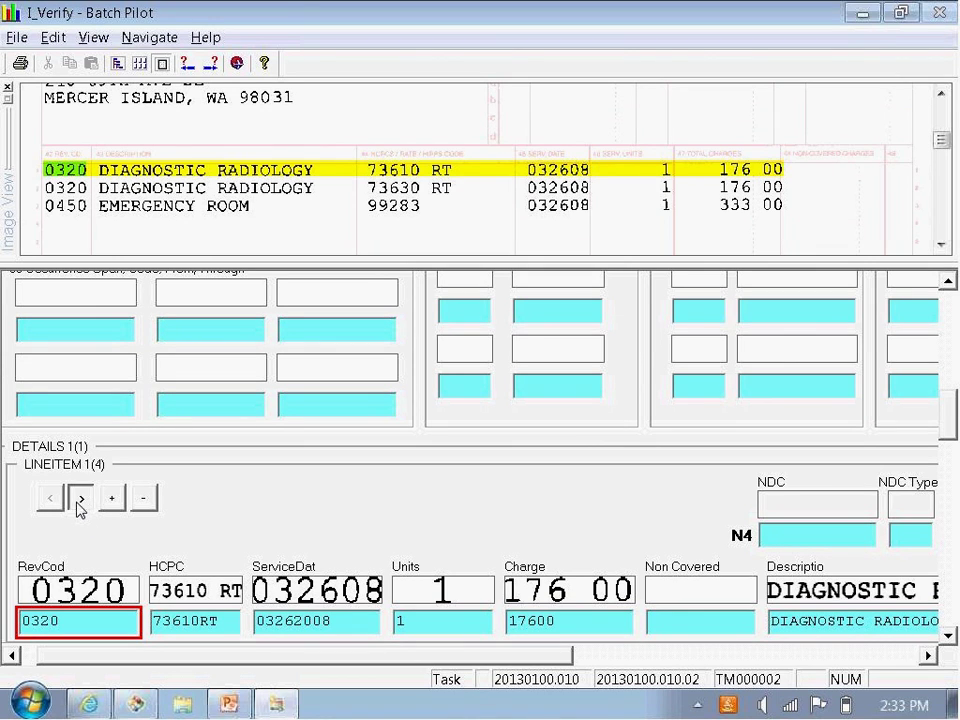
left_click(79, 500)
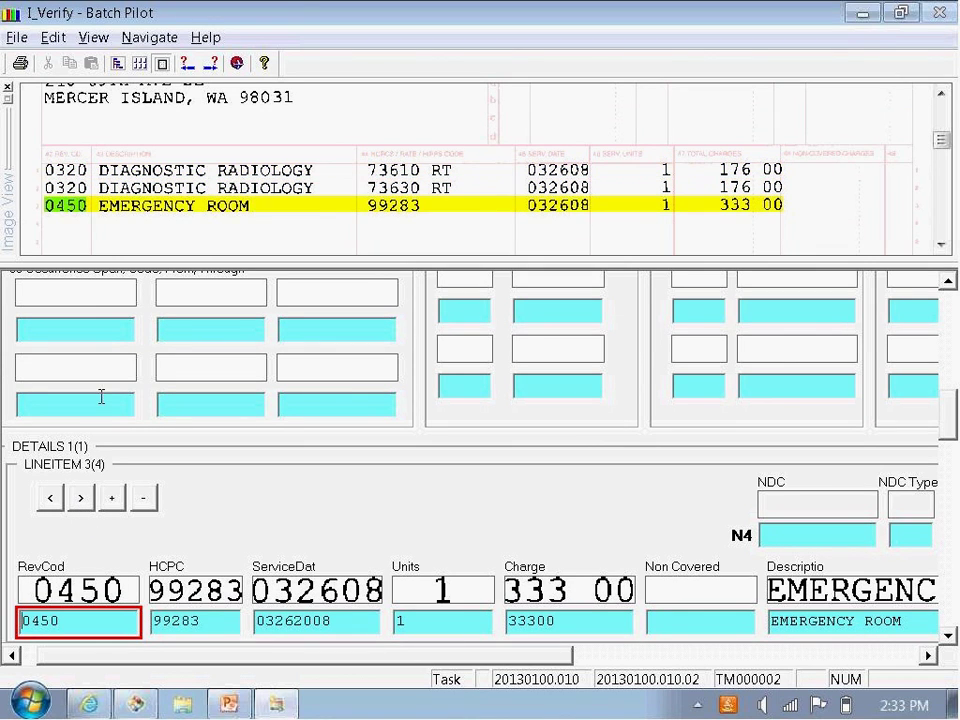
left_click(50, 498)
left_click(50, 498)
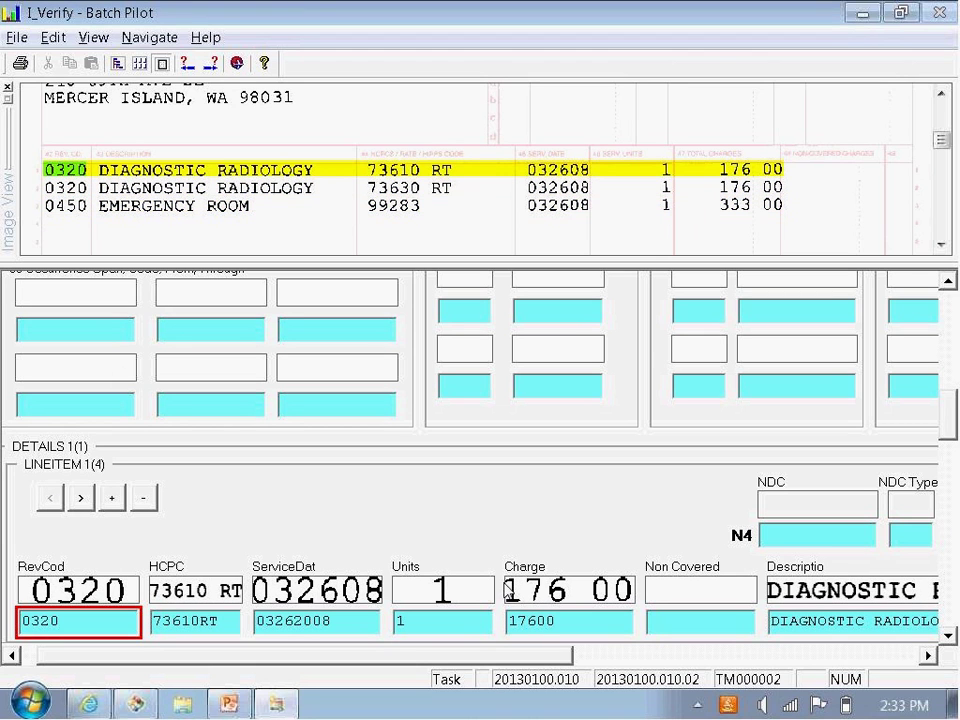
scroll(715, 320, "down", 3)
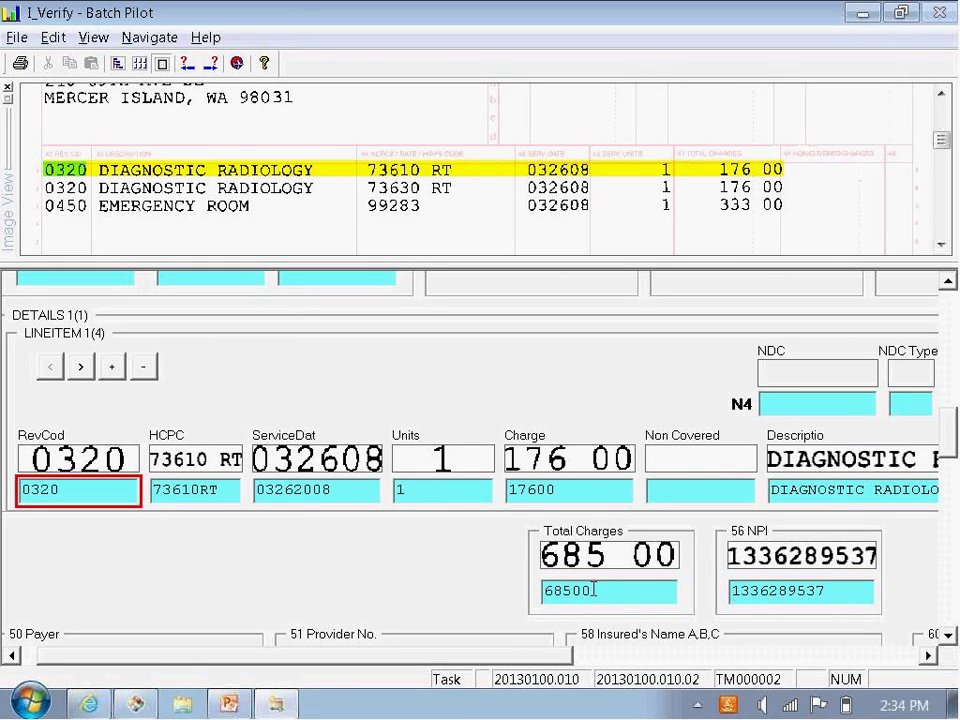
Step: Change line 1's charge from 17600 to 17000 and dismiss the validation failure
left_click_drag(561, 490, 506, 490)
type("17000")
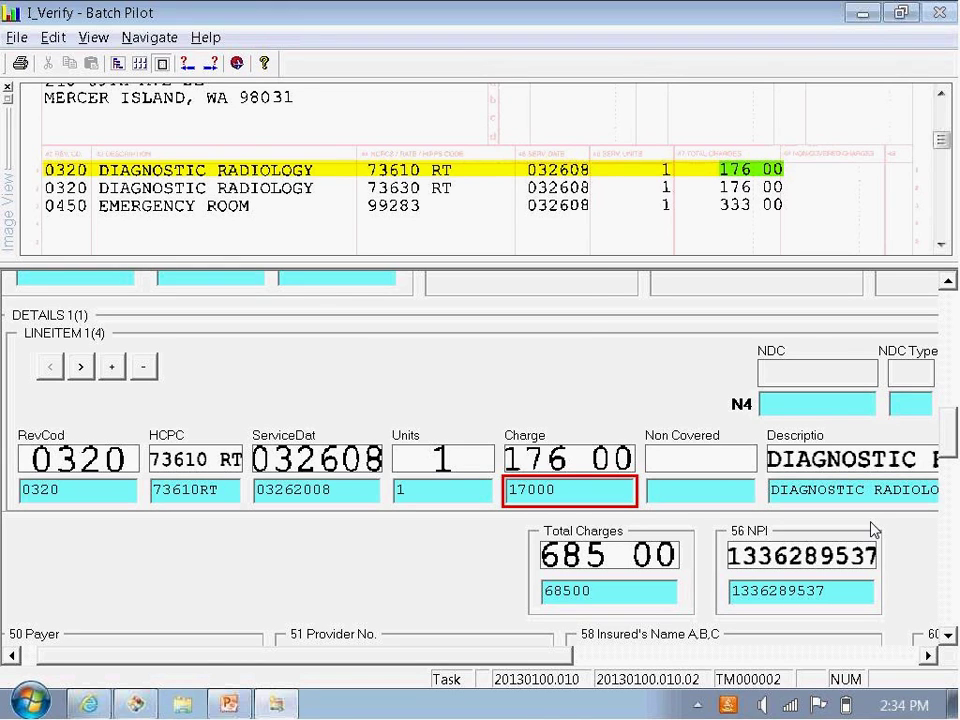
key("Return")
left_click(536, 405)
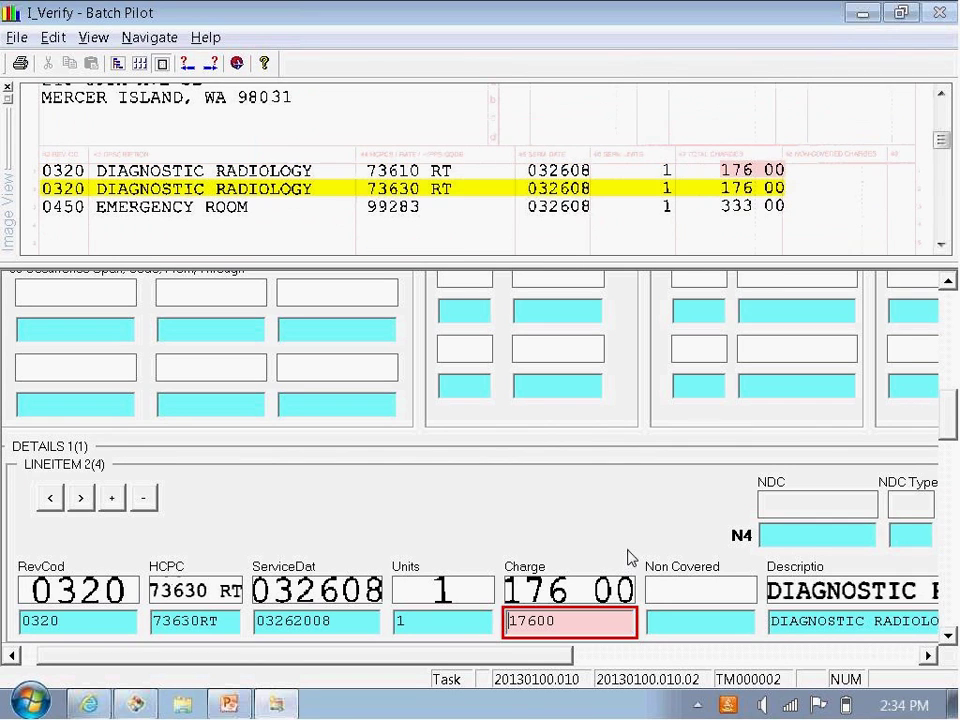
Step: Compare line charges against Total Charges 68500 and run the check, which fails
scroll(950, 438, "down", 3)
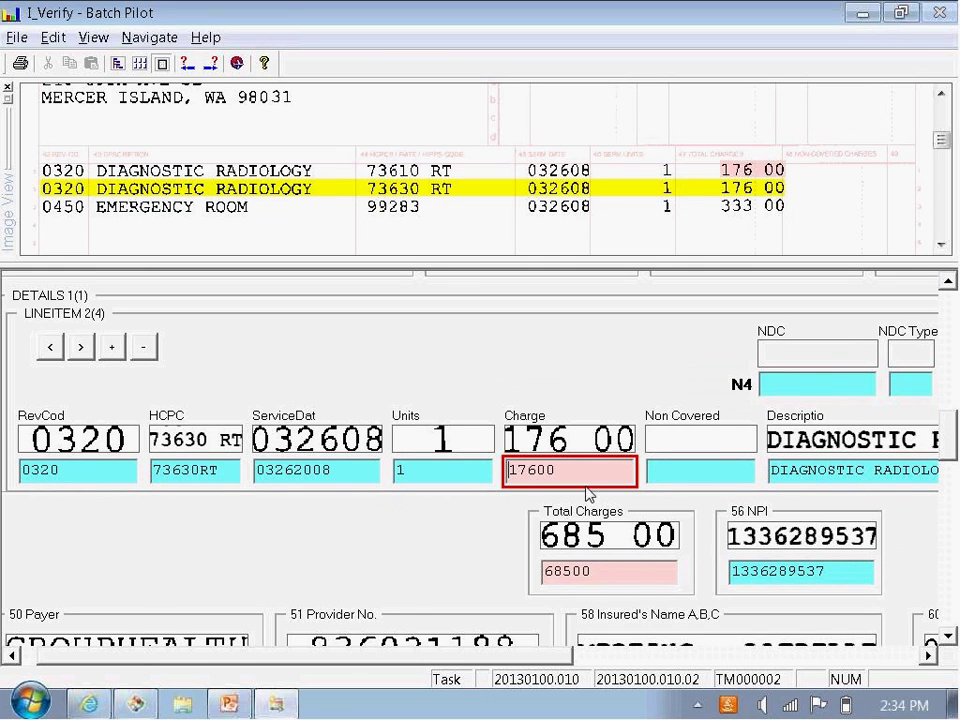
left_click(617, 572)
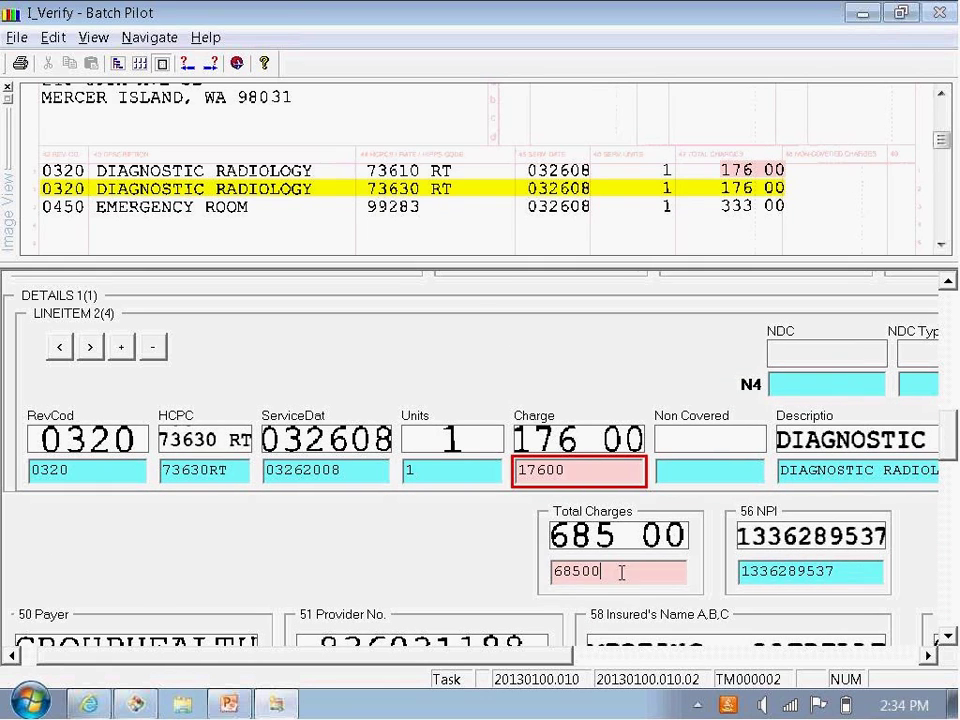
left_click(585, 472)
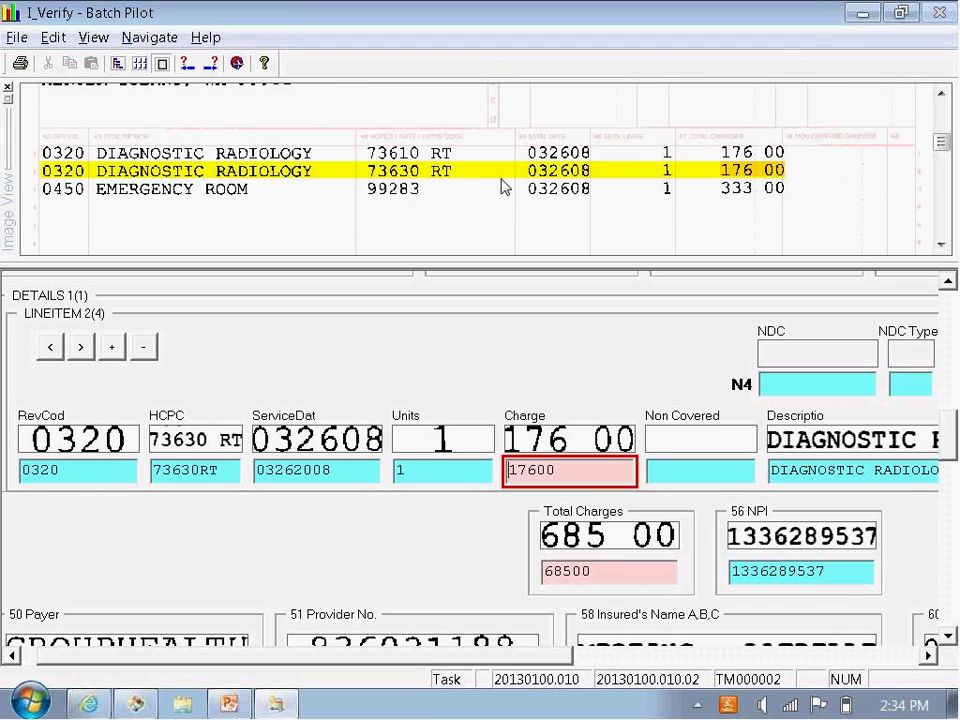
left_click(610, 577)
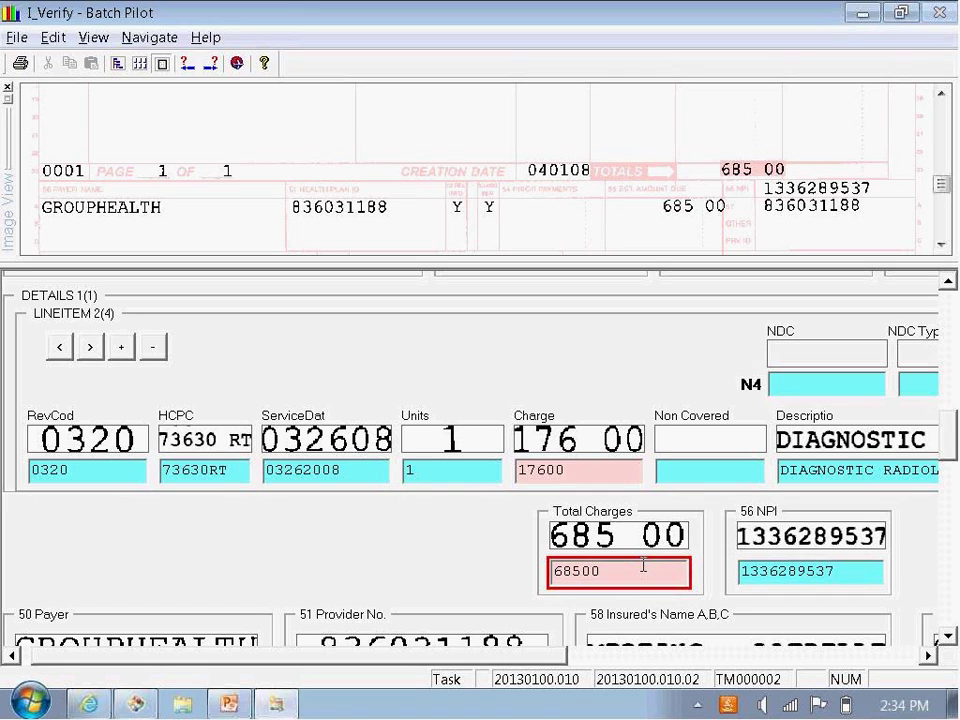
key("Return")
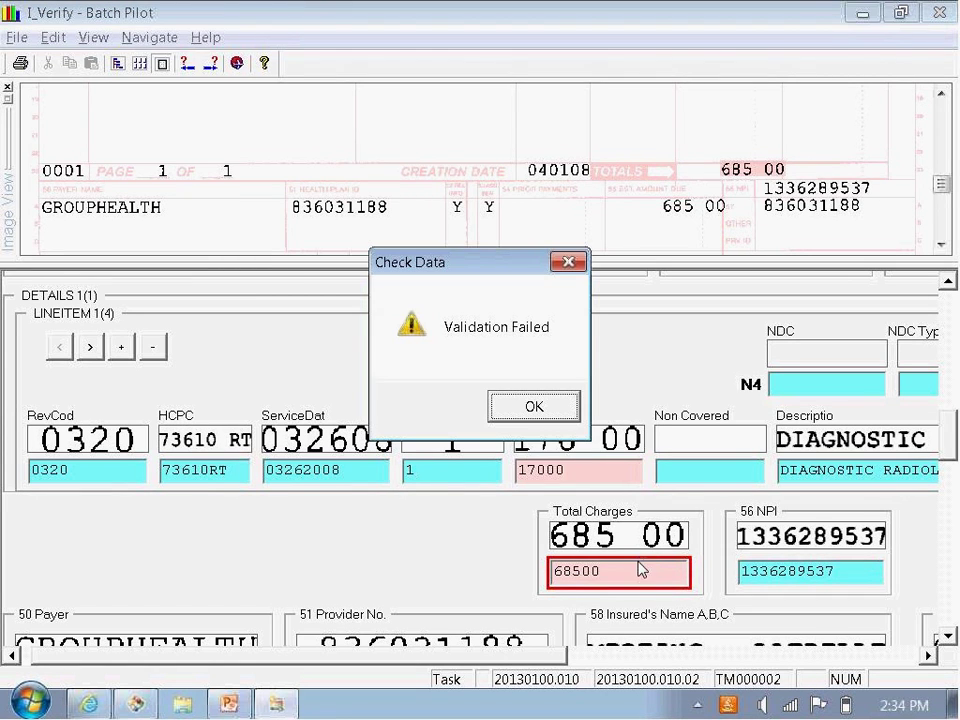
left_click(546, 413)
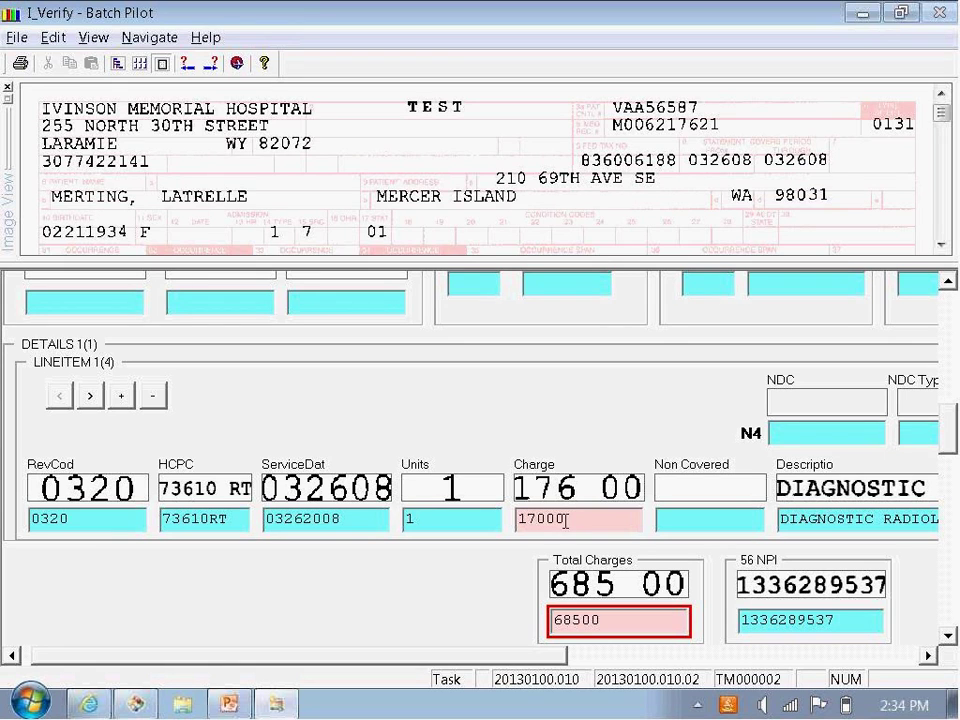
Step: Fix line 1's charge back to 17600 and confirm Check Data passes
left_click(565, 515)
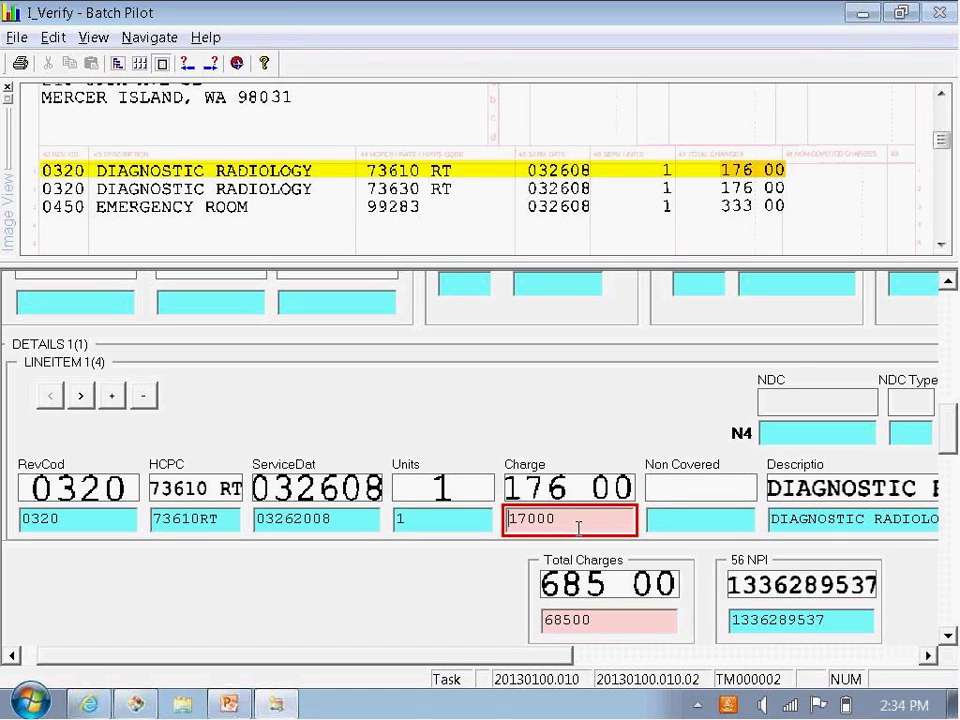
left_click(558, 517)
key("BackSpace")
type("6")
key("Return")
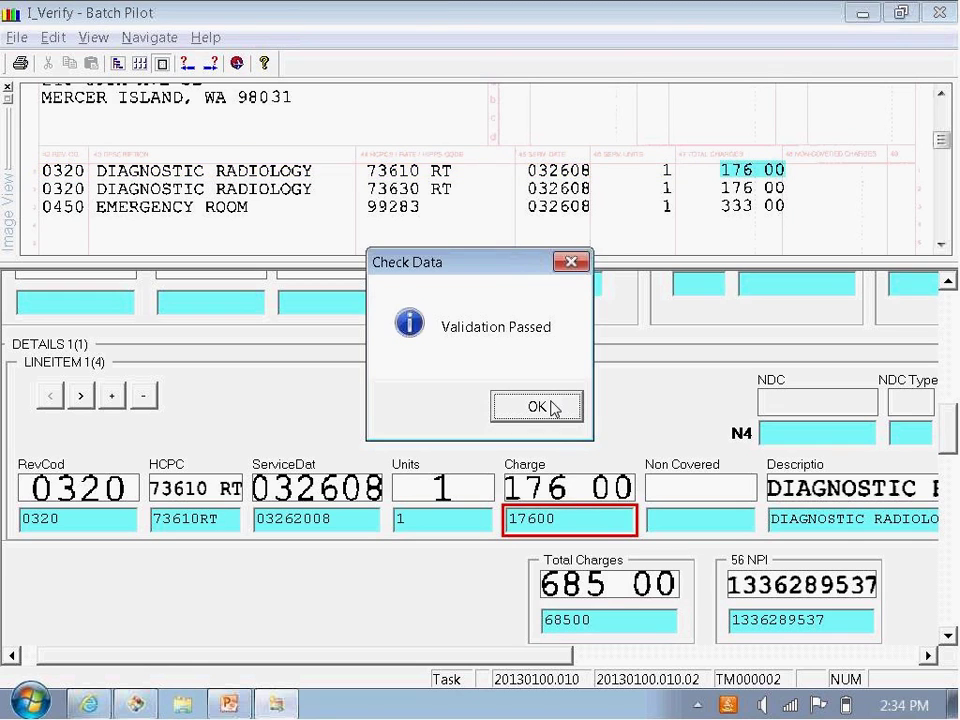
left_click(550, 406)
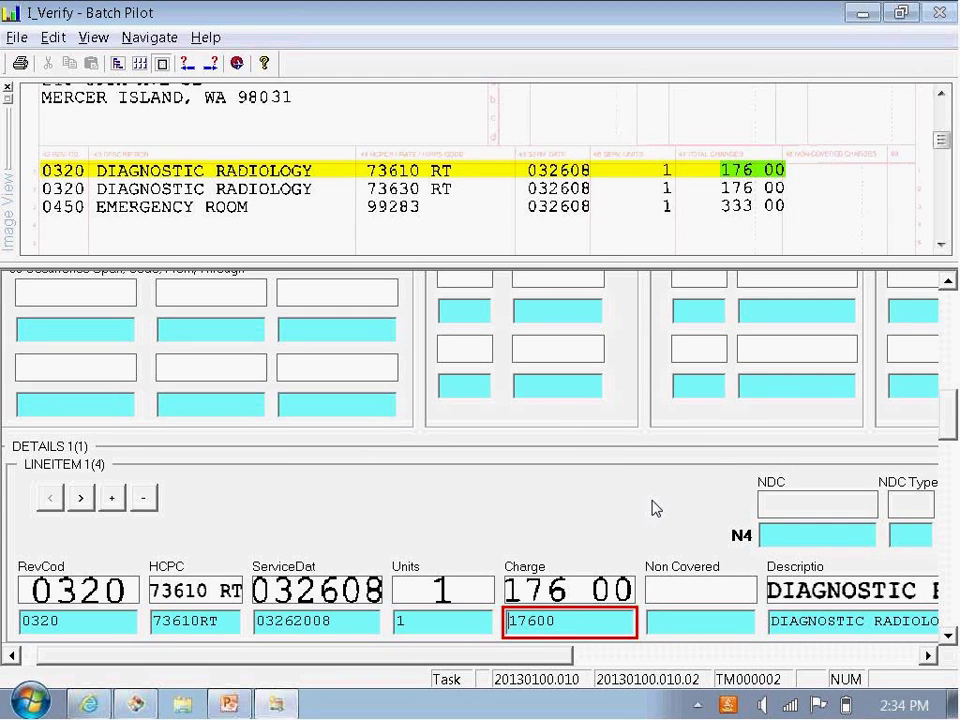
Step: Quit batch 20130100.010 and confirm putting it on hold
left_click_drag(951, 420, 942, 160)
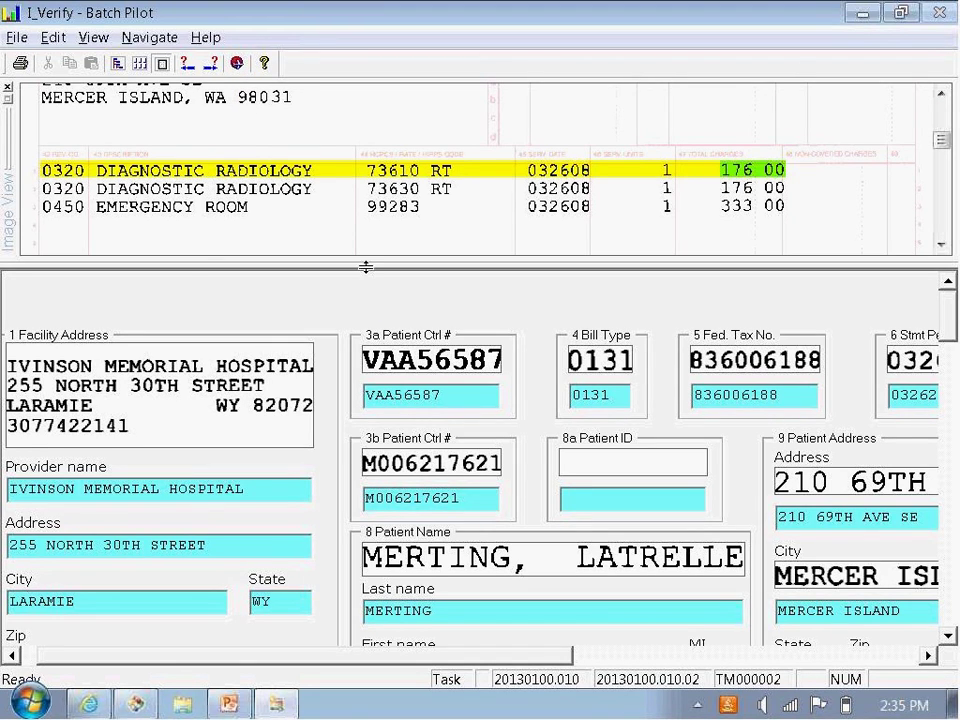
left_click(237, 66)
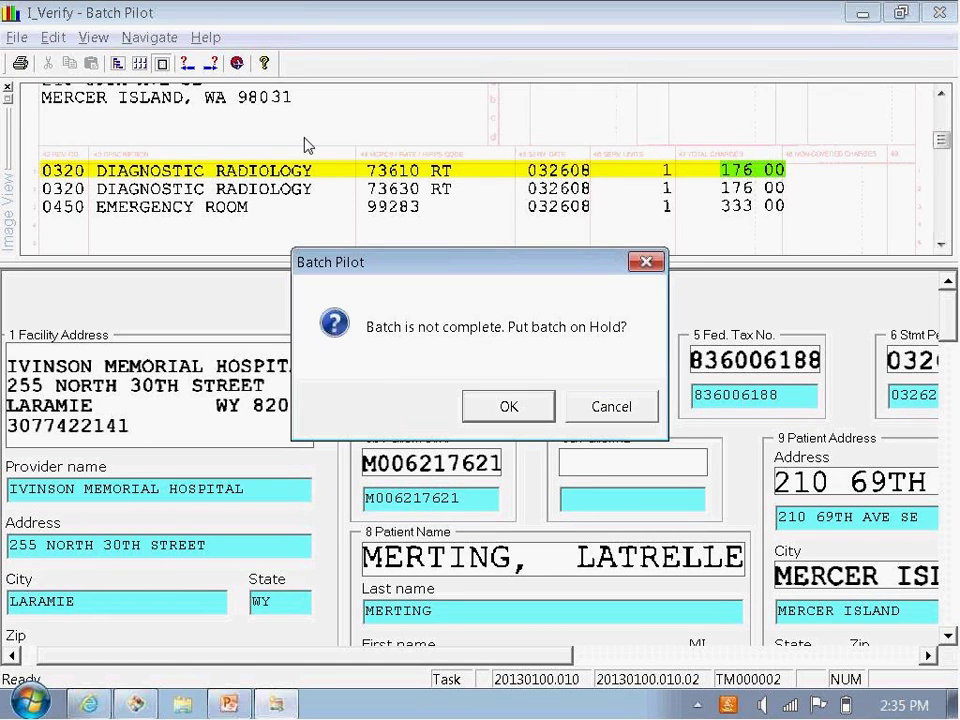
left_click(510, 408)
left_click(540, 506)
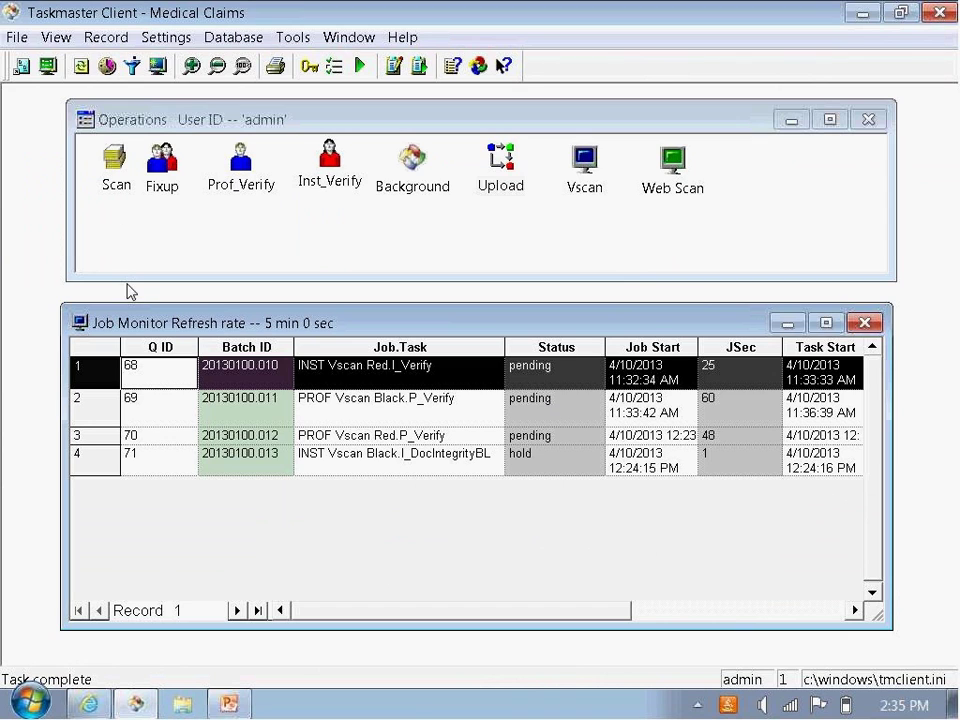
Step: Refresh the Job Monitor and select batch 20130100.010 to see its hold status
left_click(157, 125)
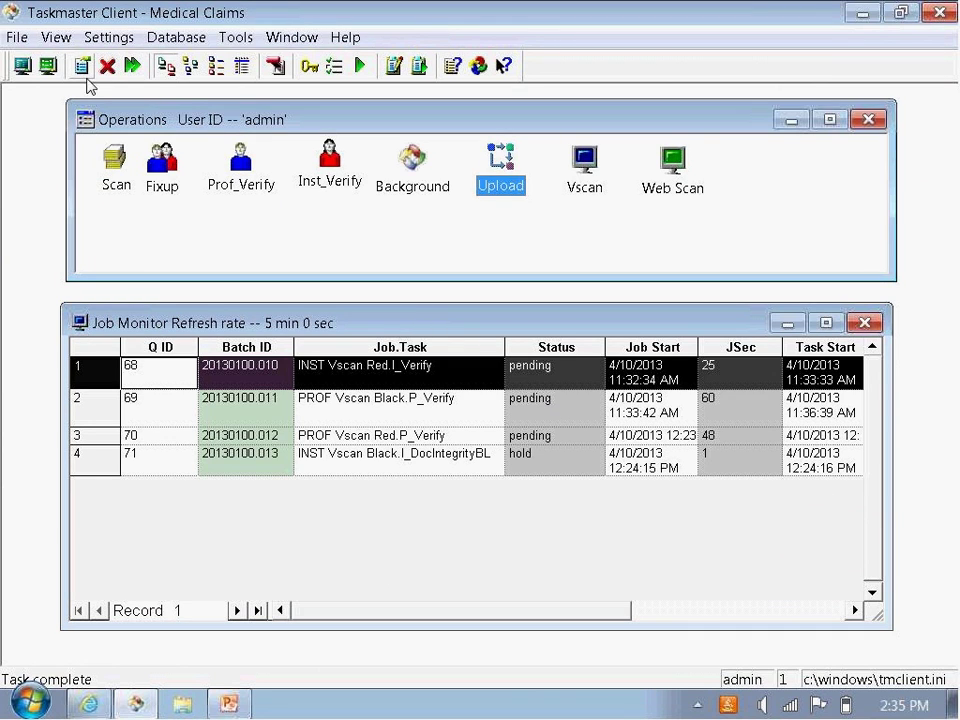
left_click(122, 322)
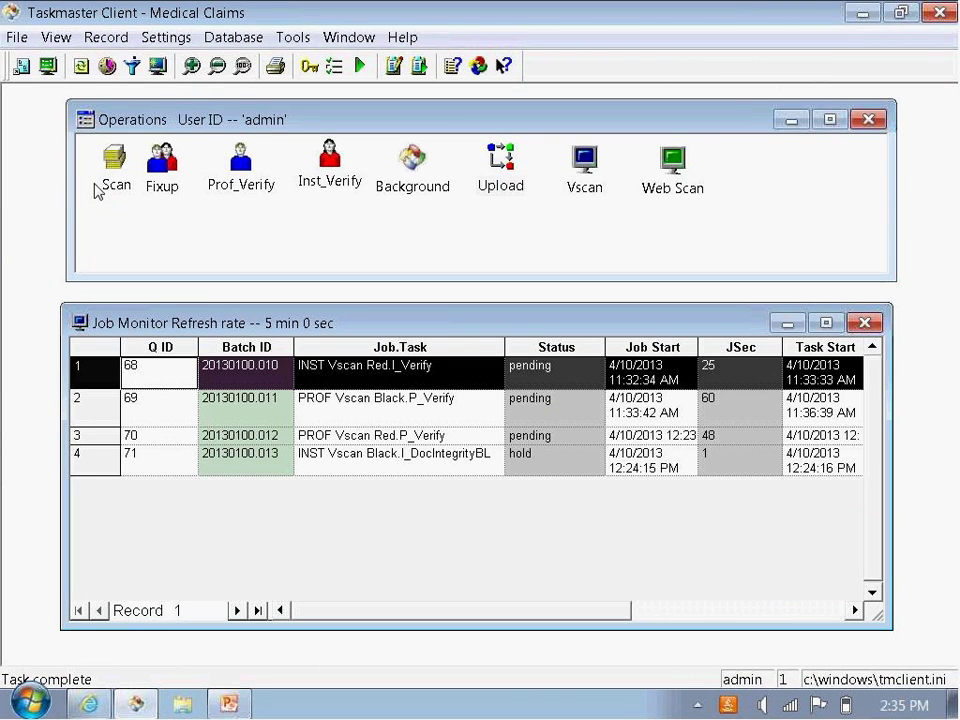
left_click(81, 65)
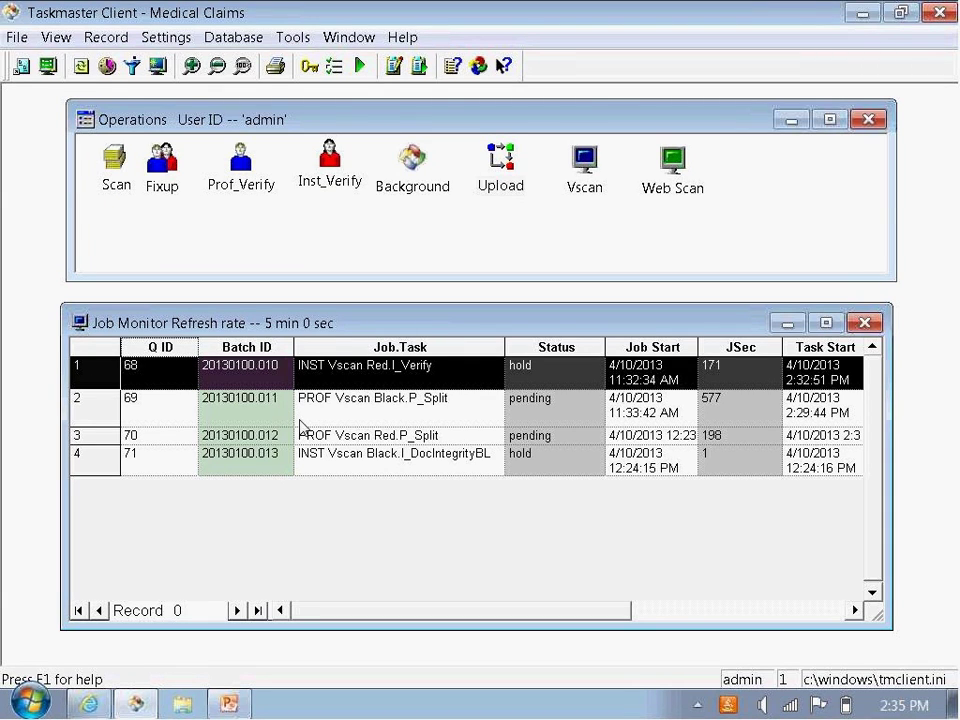
left_click(318, 381)
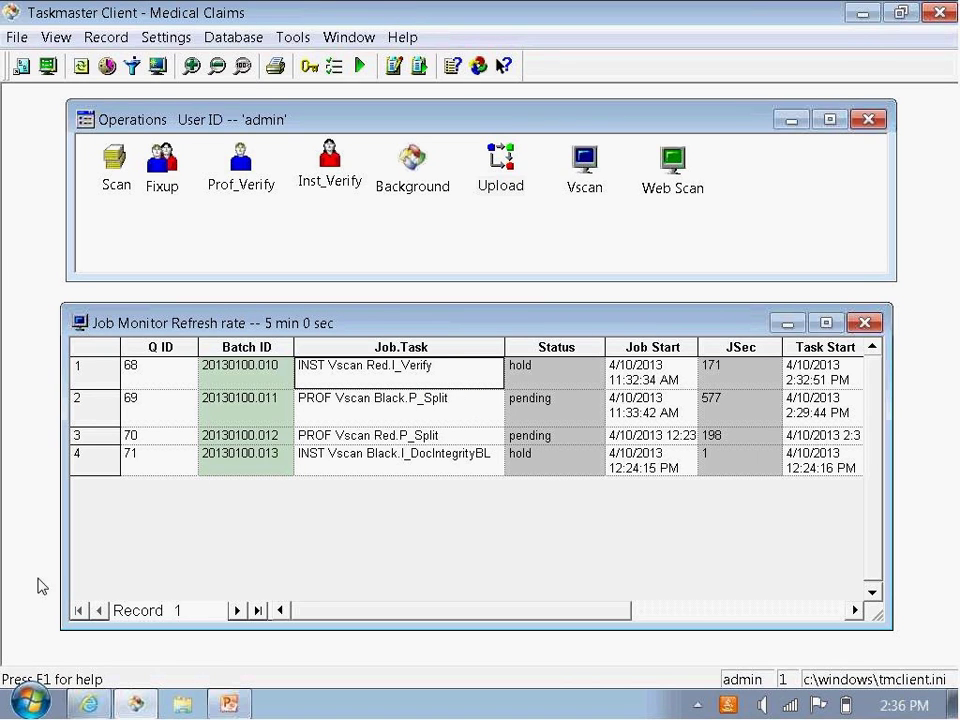
Step: Close the WebEx webinar slide deck and return to Taskmaster Client's Job Monitor
left_click(89, 704)
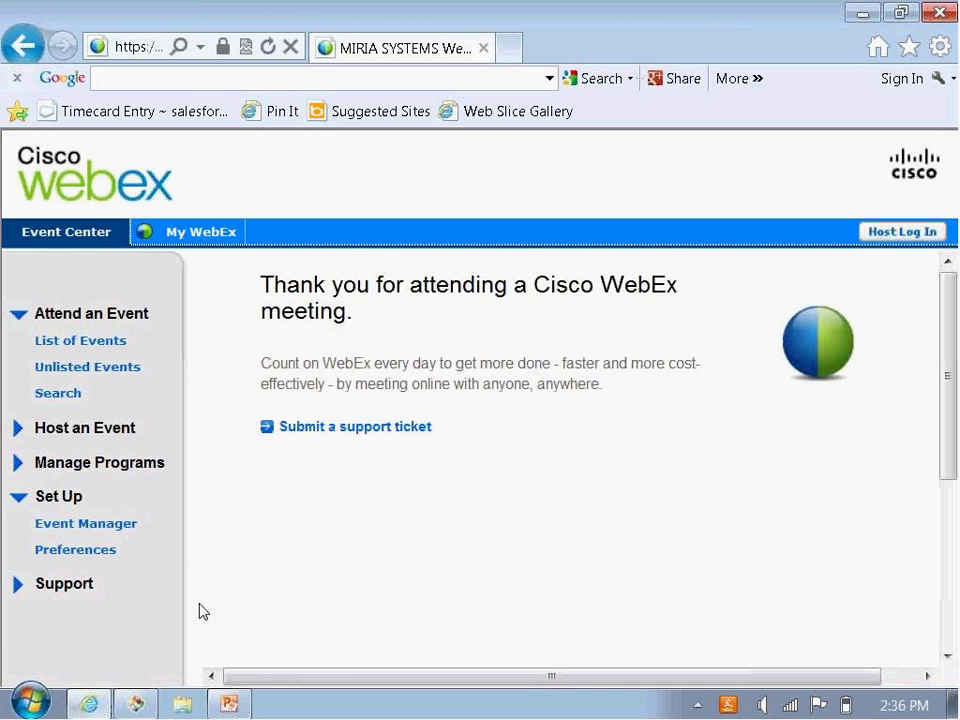
left_click(228, 704)
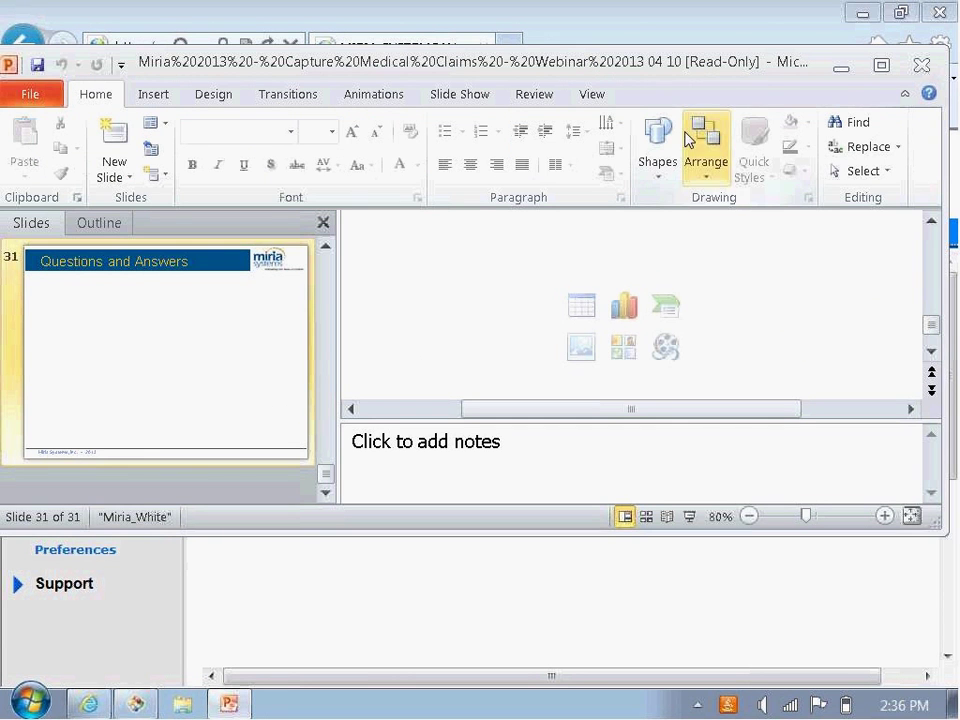
left_click(921, 64)
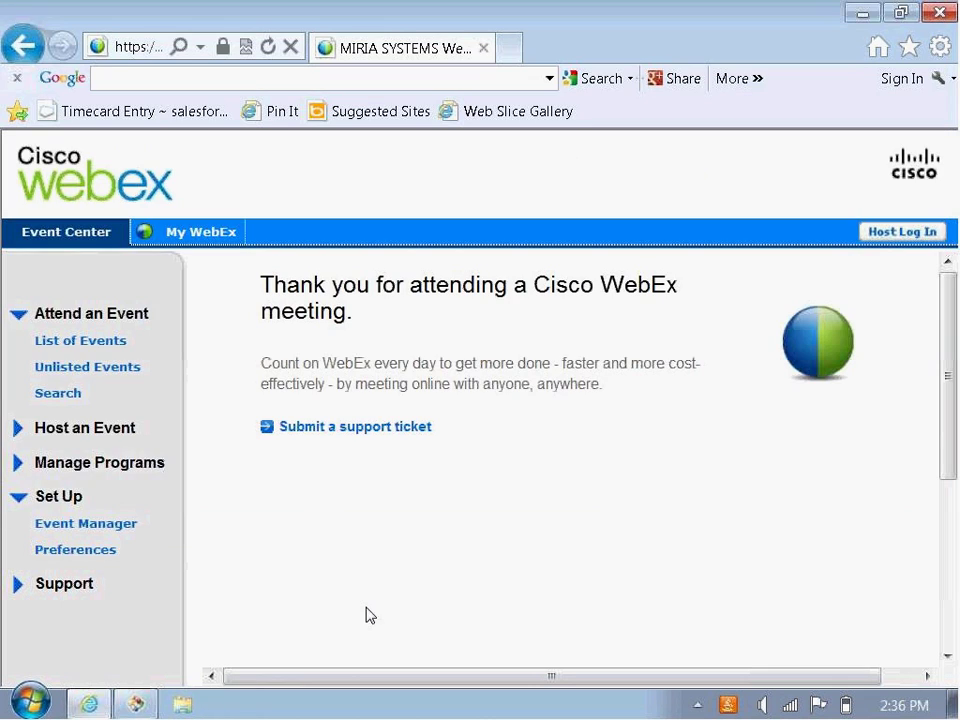
left_click(134, 705)
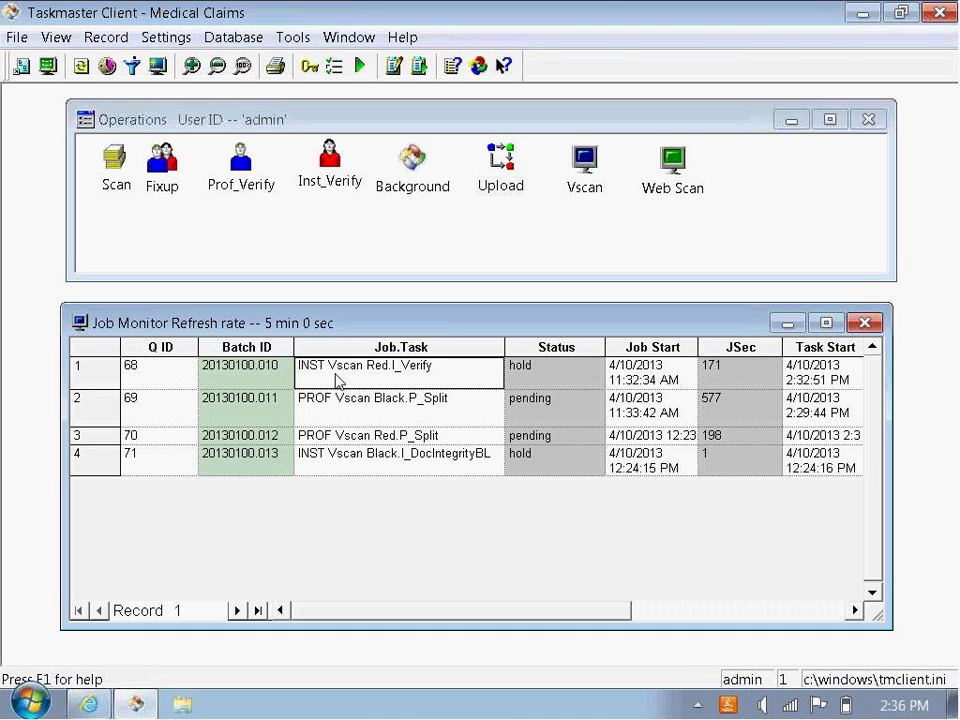
Step: Reopen batch 20130100.010 for verification and undock the claim image view from the form
double_click(74, 368)
left_click(399, 485)
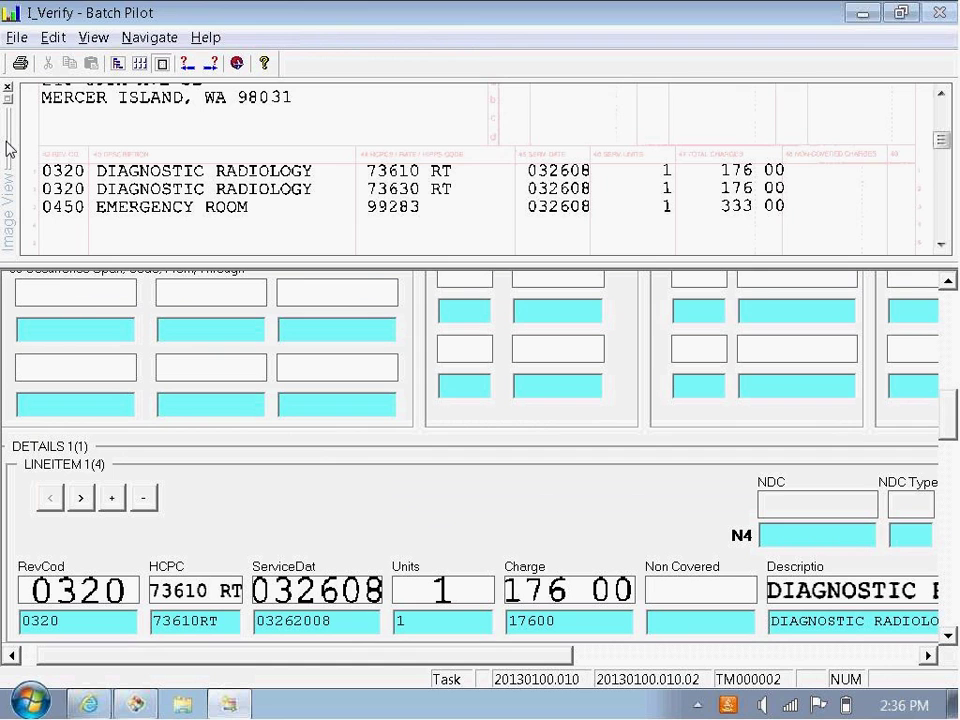
left_click_drag(8, 143, 469, 369)
Step: Move the floating image view to the top and resize it into a short strip above the form
left_click_drag(626, 300, 424, 81)
left_click_drag(550, 205, 550, 678)
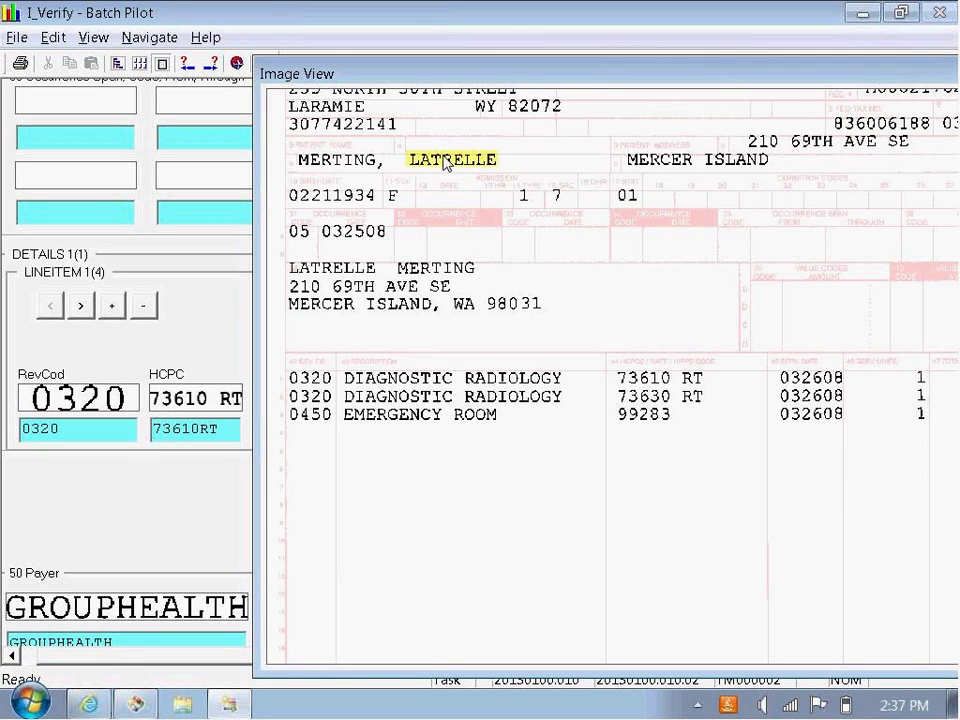
left_click_drag(514, 73, 275, 73)
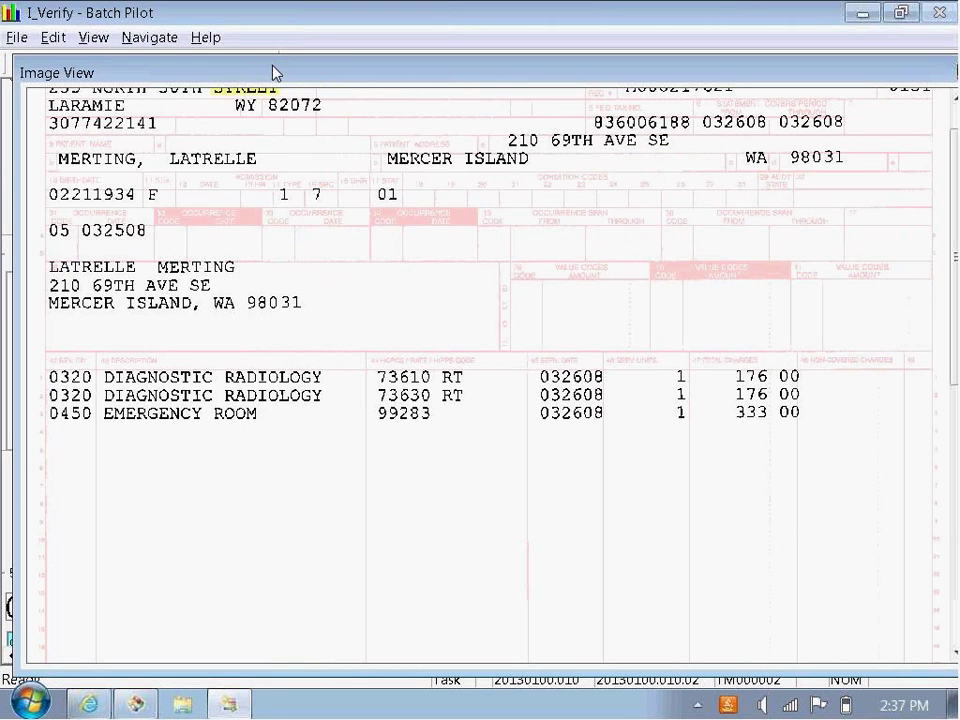
left_click_drag(489, 666, 525, 204)
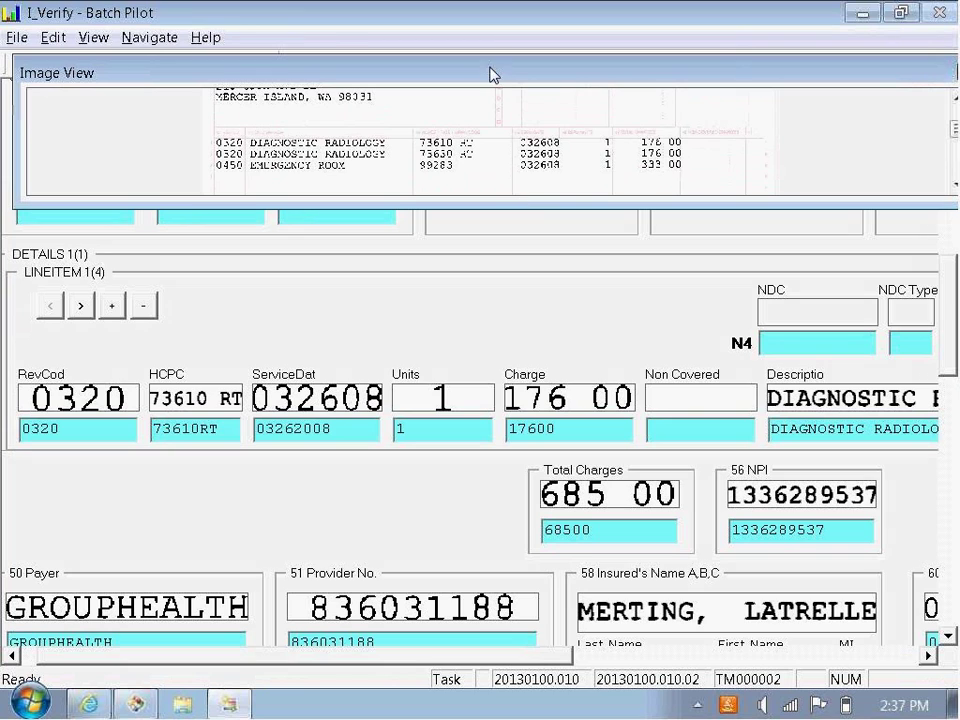
Step: Turn View > Image View off and back on to redisplay the claim image
left_click(100, 40)
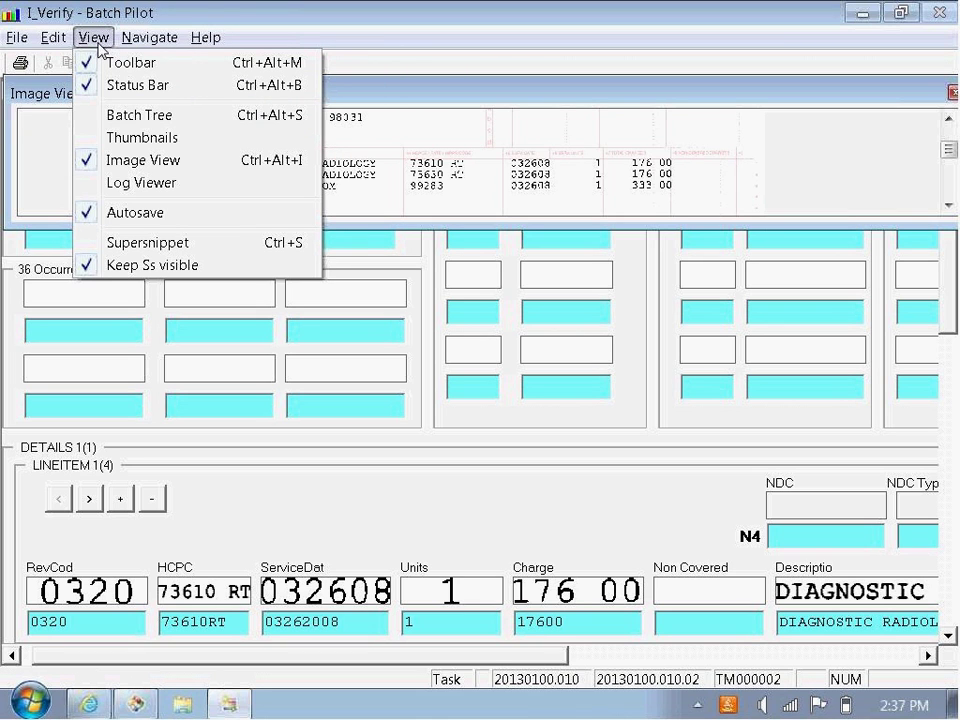
left_click(141, 161)
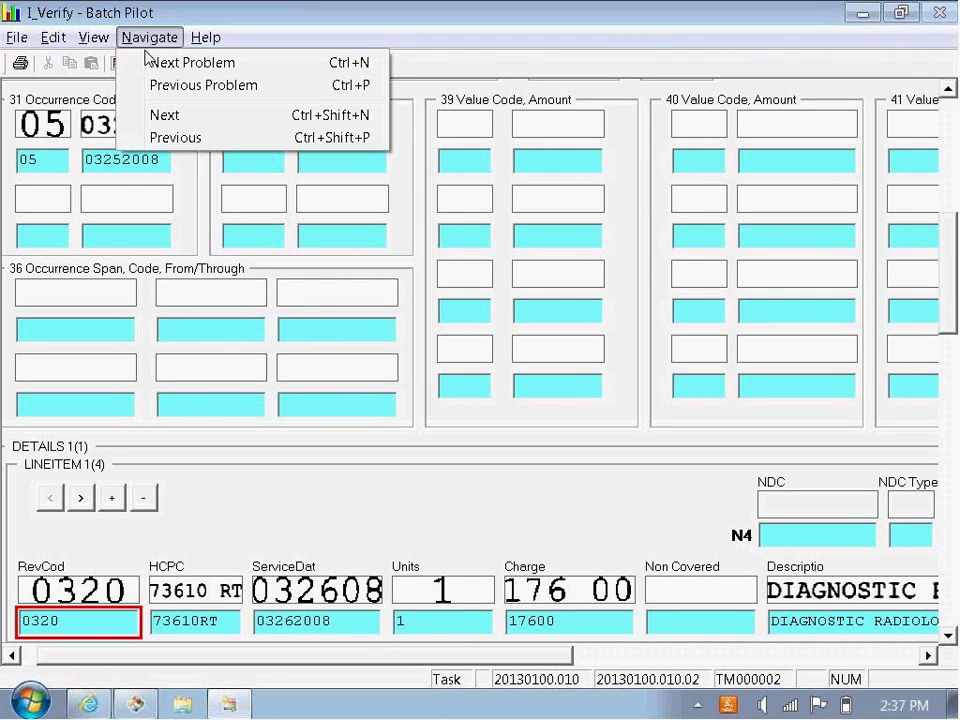
left_click(94, 38)
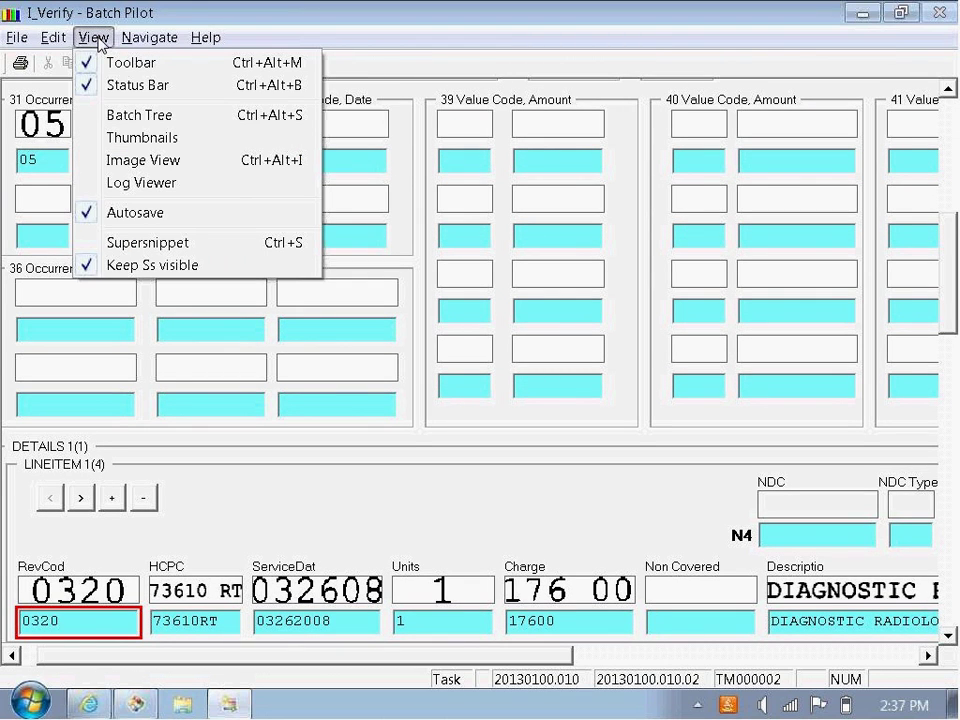
left_click(138, 162)
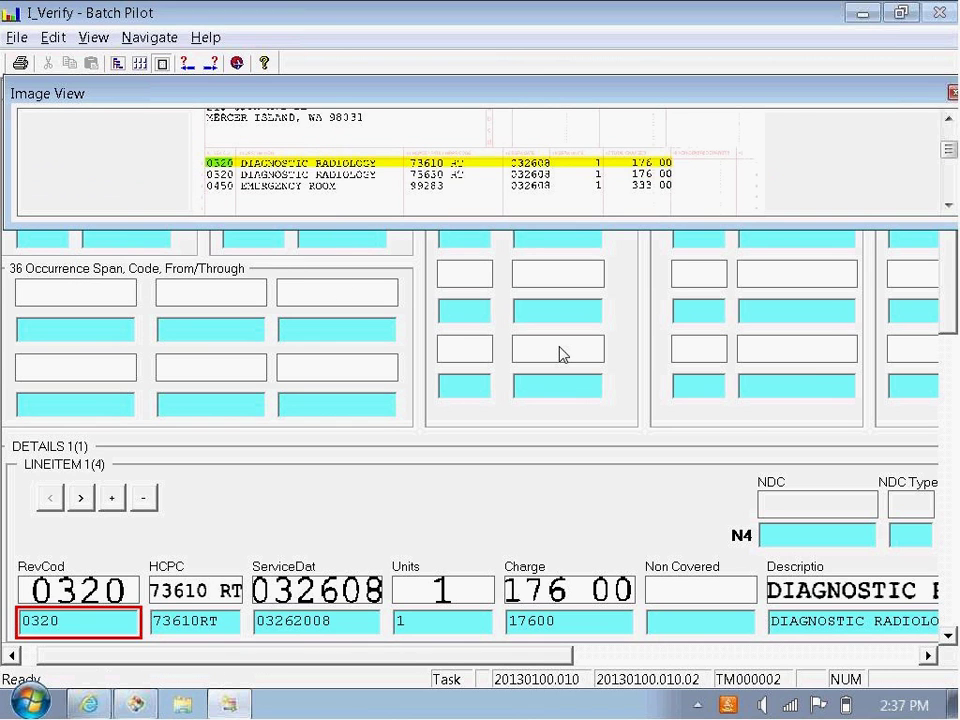